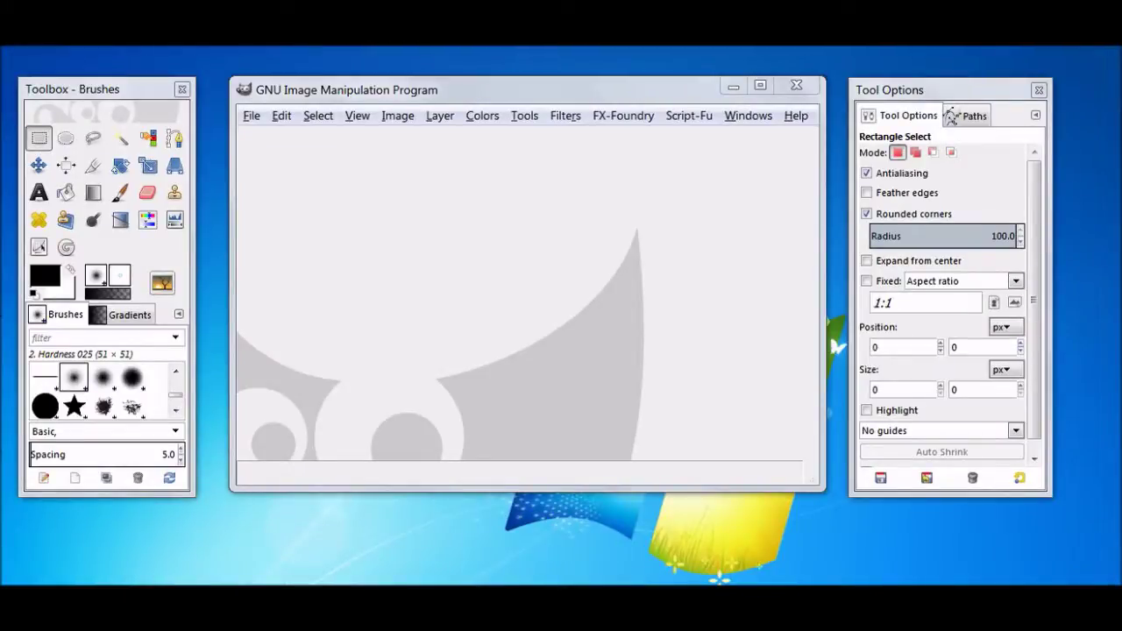
# Step: Select Prudence as the interface theme in Preferences and confirm with OK
pyautogui.click(280, 117)
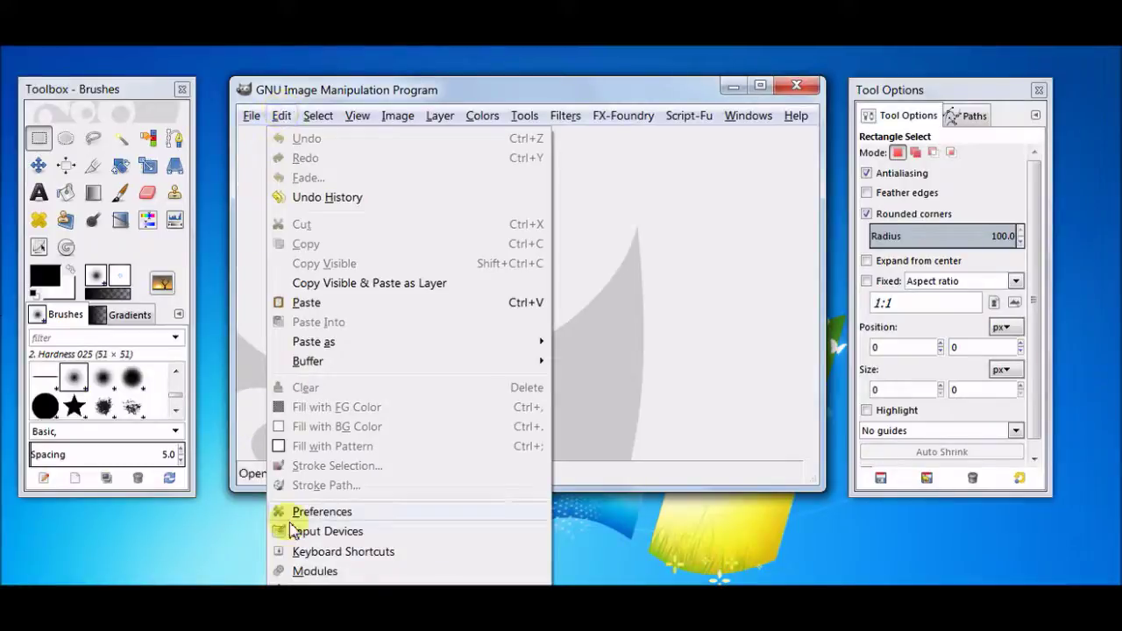
pyautogui.click(416, 519)
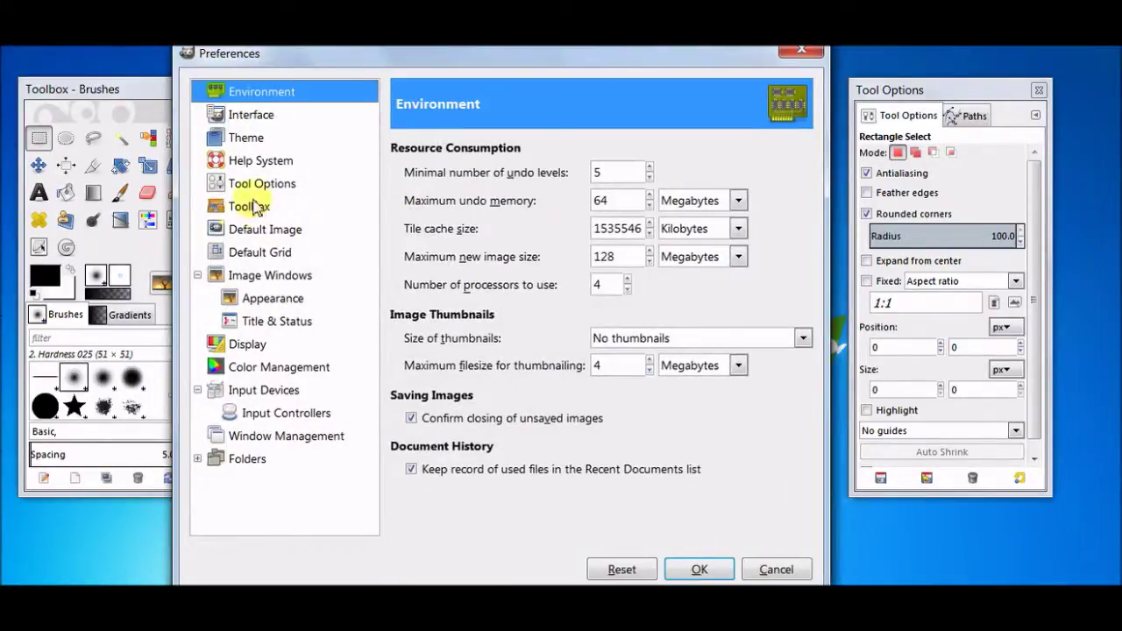
pyautogui.click(248, 145)
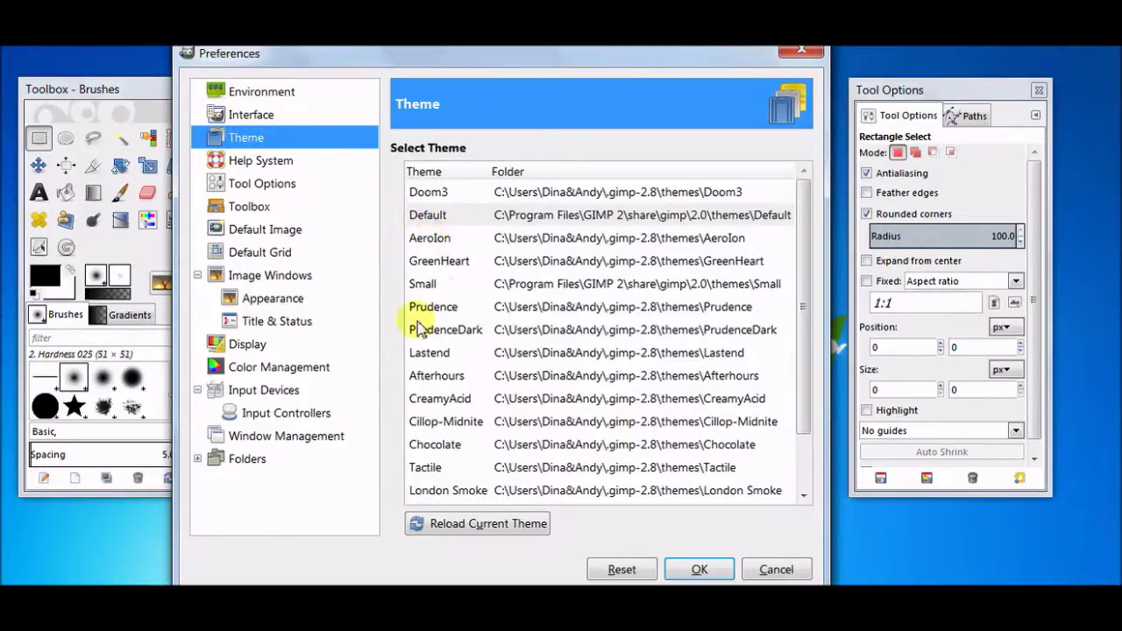
pyautogui.click(438, 311)
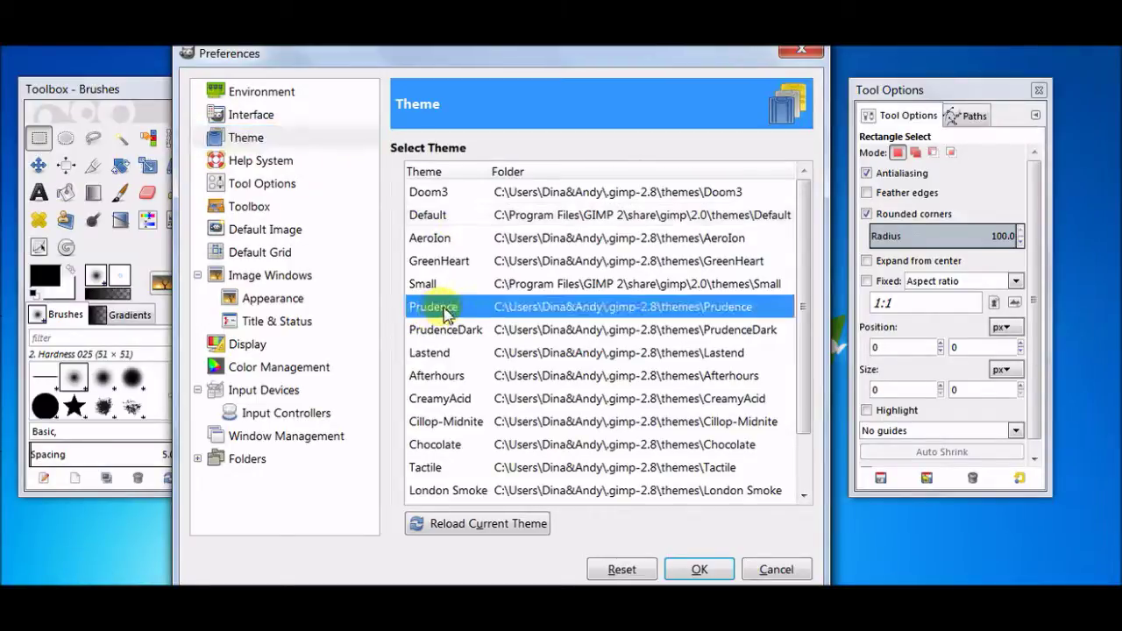
pyautogui.click(700, 569)
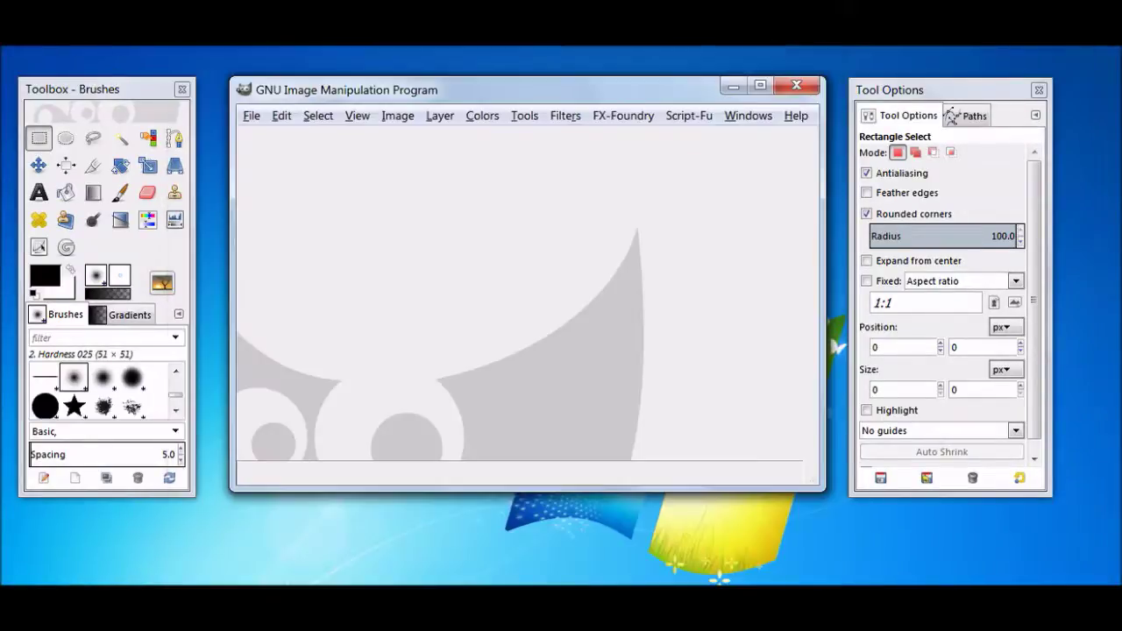
# Step: Restart GIMP and close the Brushes and Gradients tabs from the dock
pyautogui.click(797, 91)
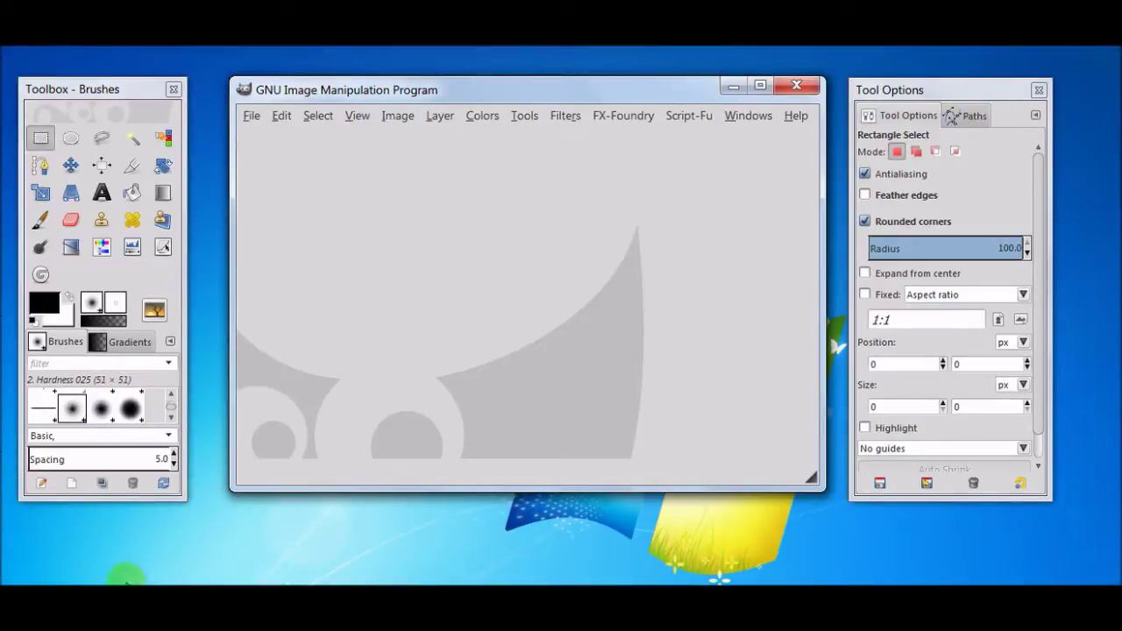
pyautogui.click(170, 343)
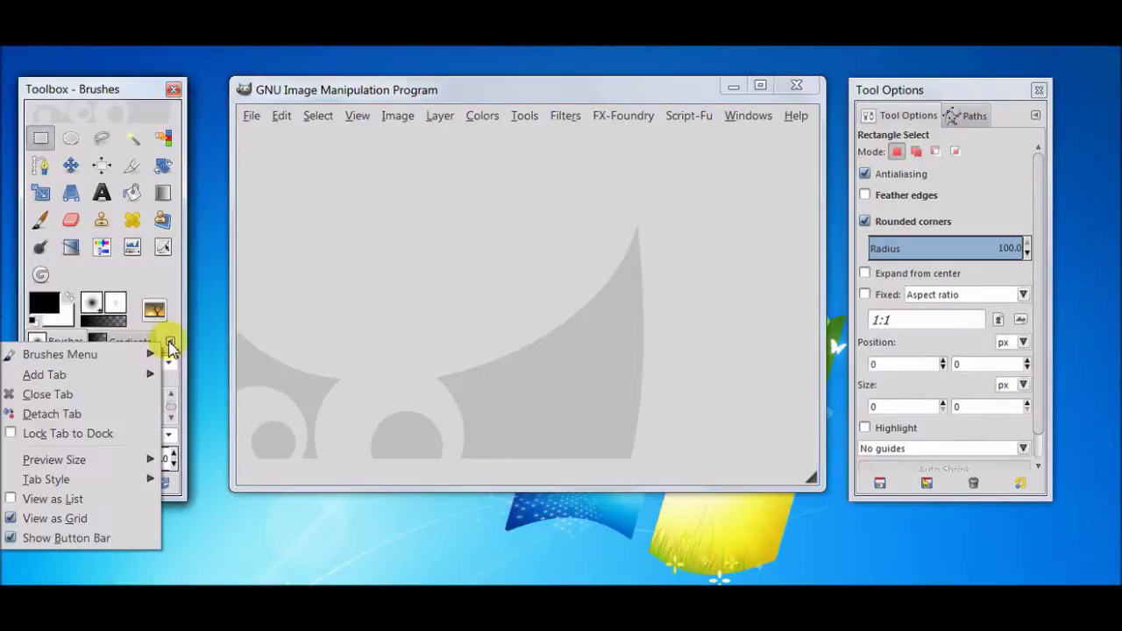
pyautogui.click(53, 396)
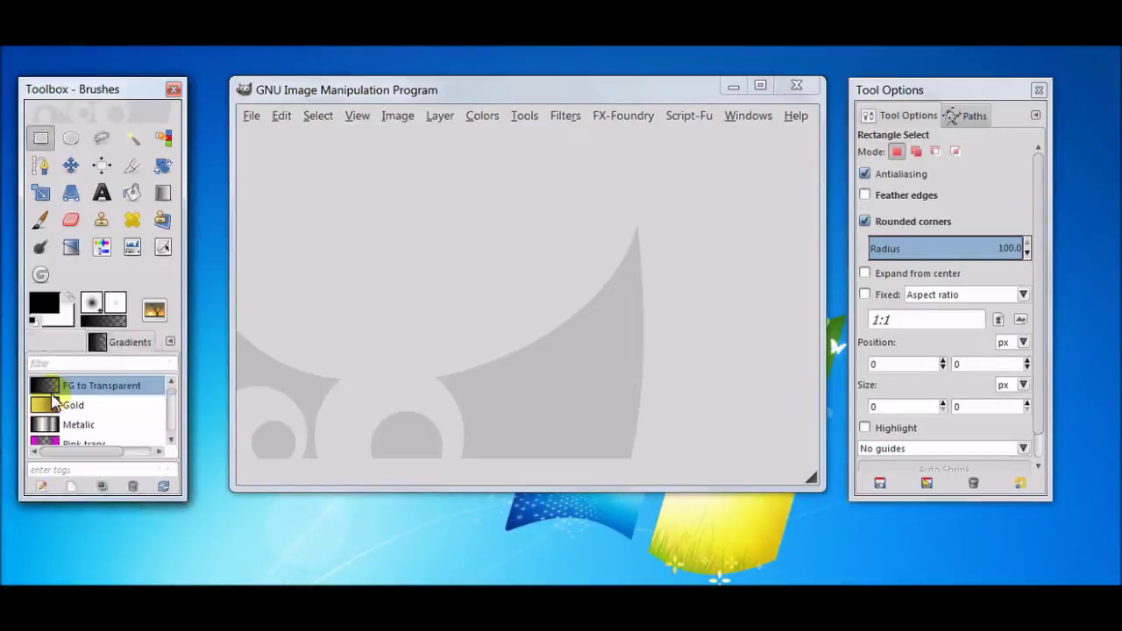
pyautogui.click(170, 343)
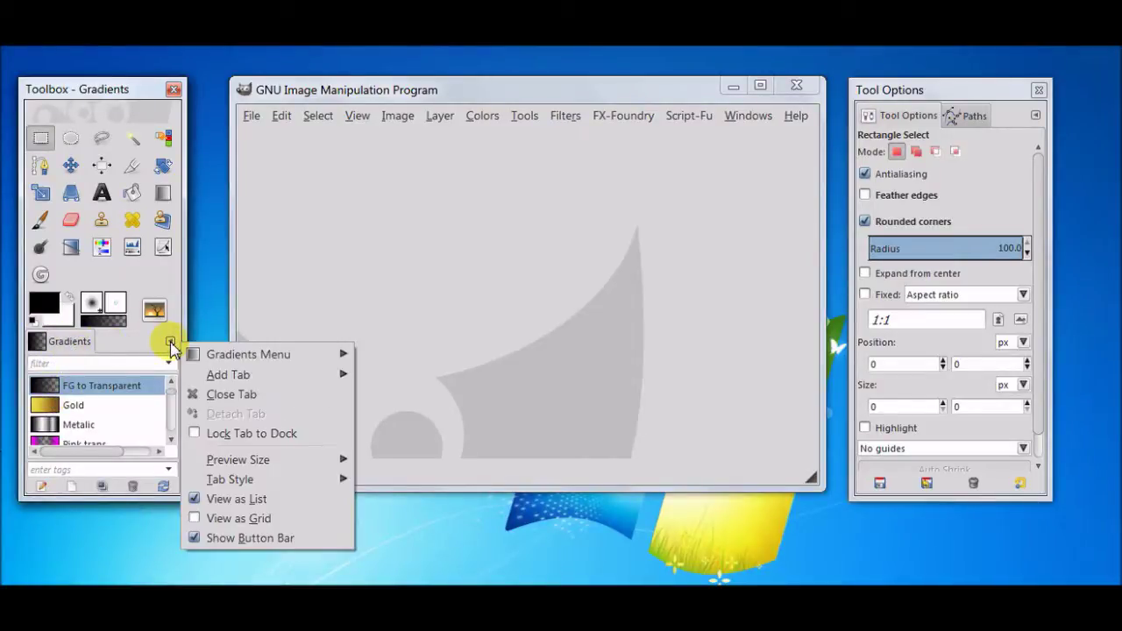
pyautogui.click(251, 395)
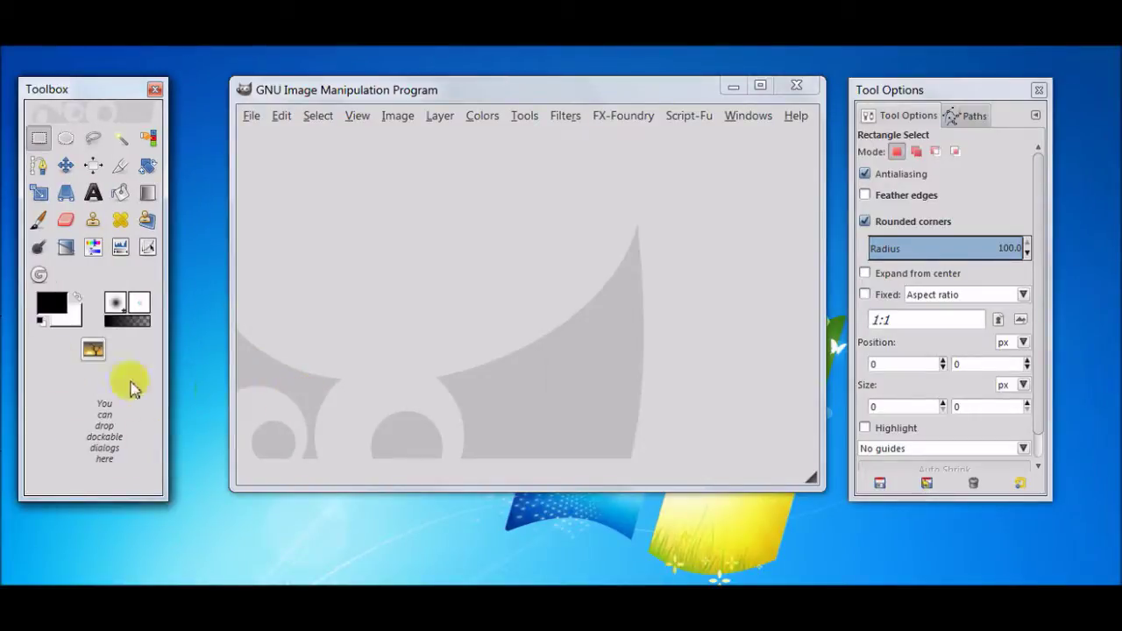
# Step: Close the Paths tab, then close the Tool Options dock and the separate toolbox window
pyautogui.click(970, 116)
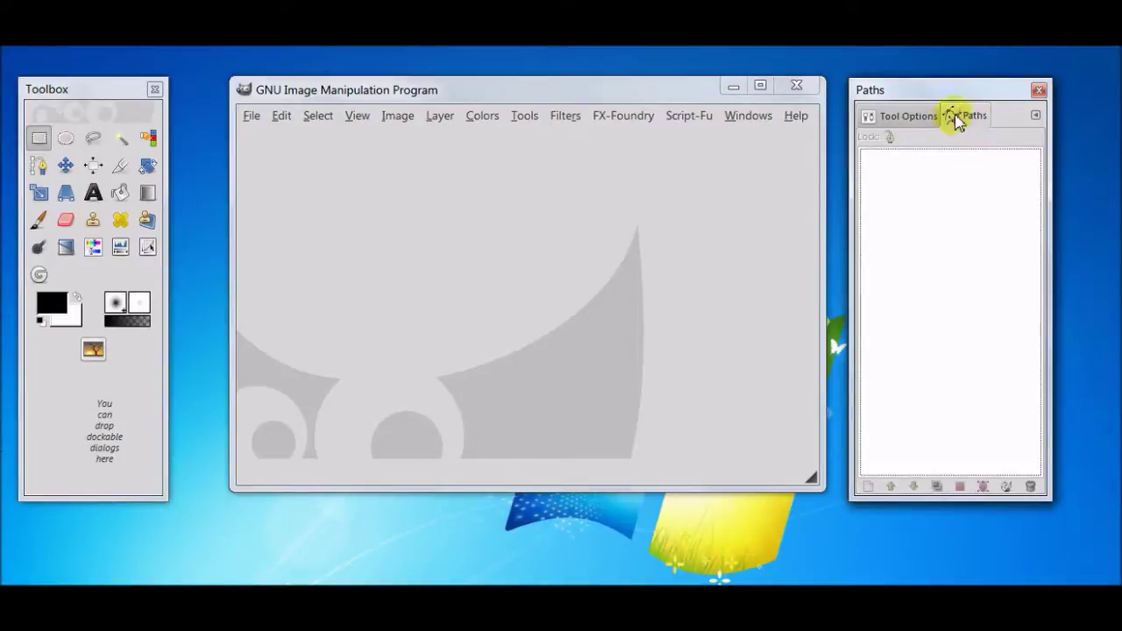
pyautogui.click(1034, 115)
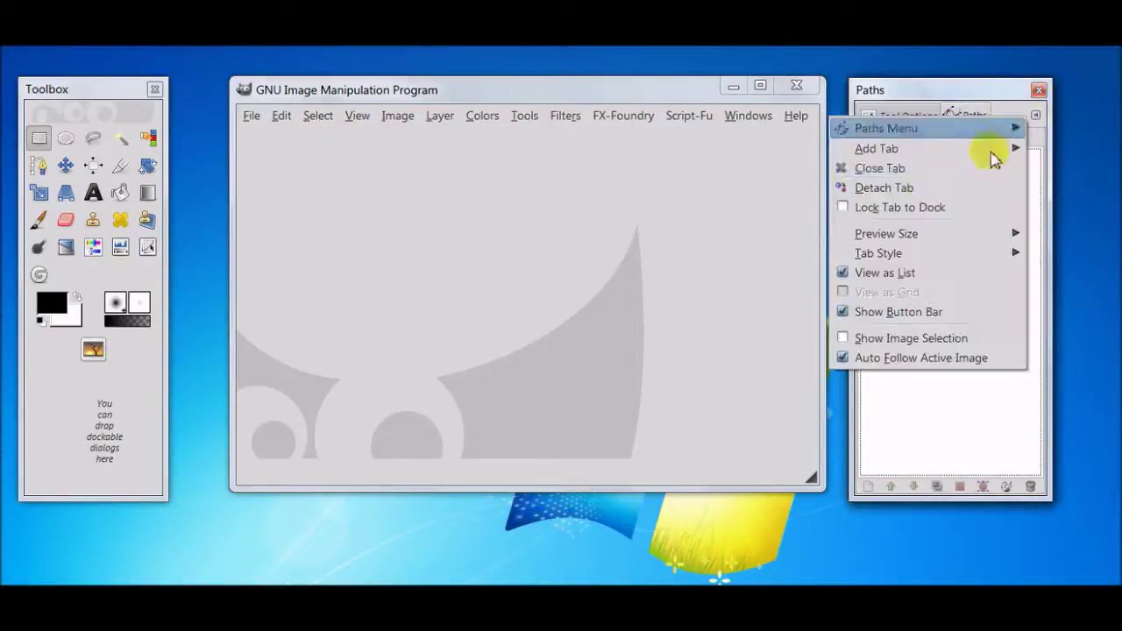
pyautogui.click(886, 170)
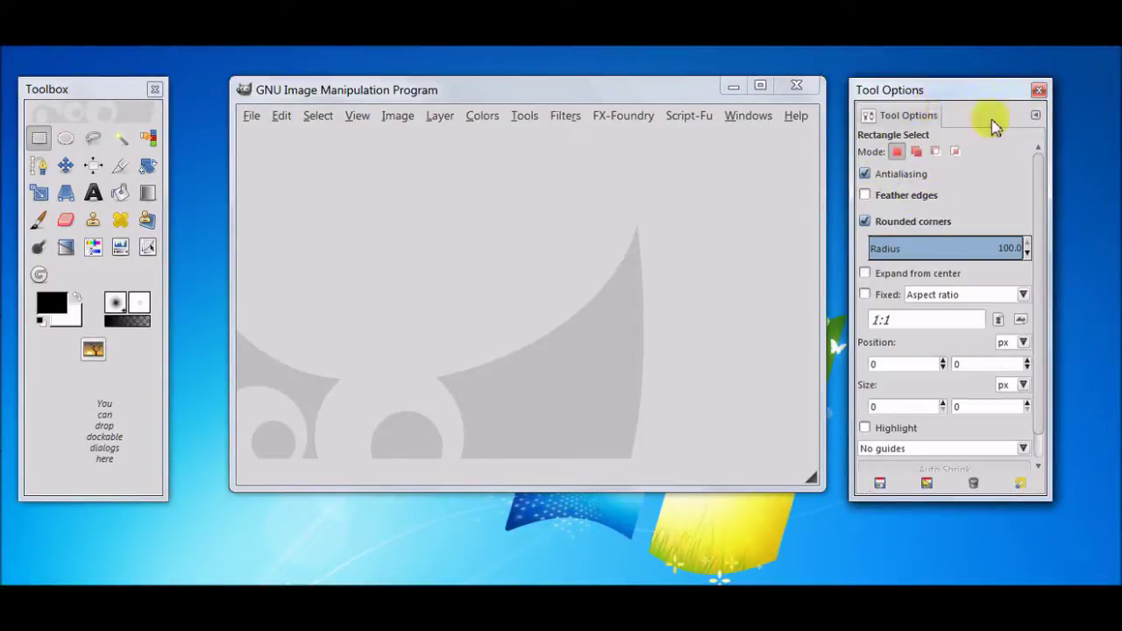
pyautogui.click(1038, 91)
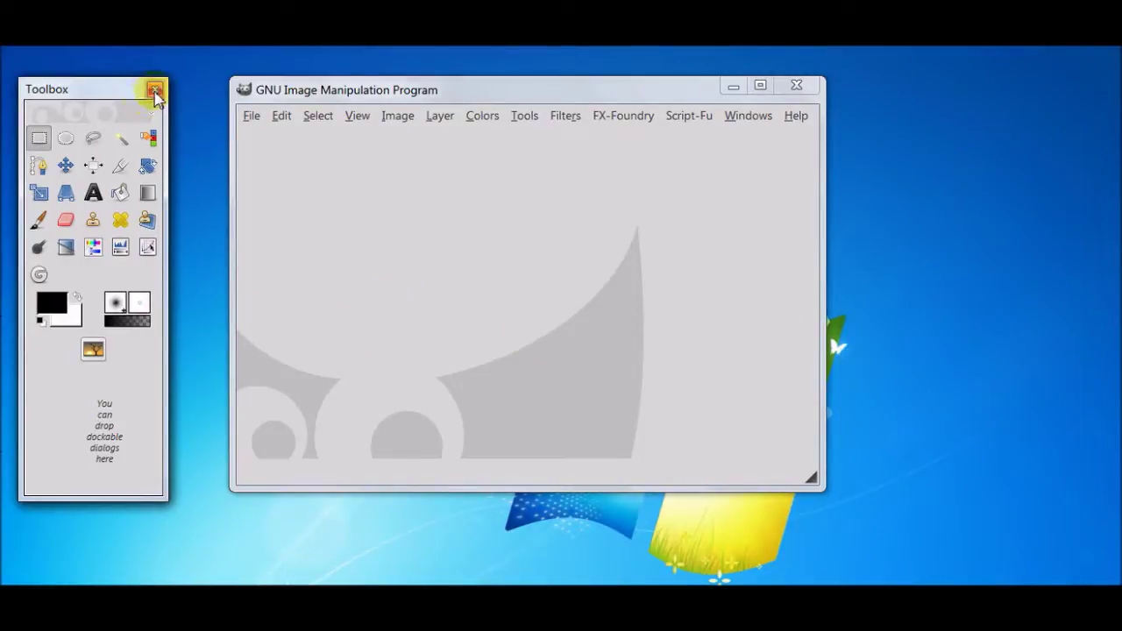
pyautogui.click(154, 91)
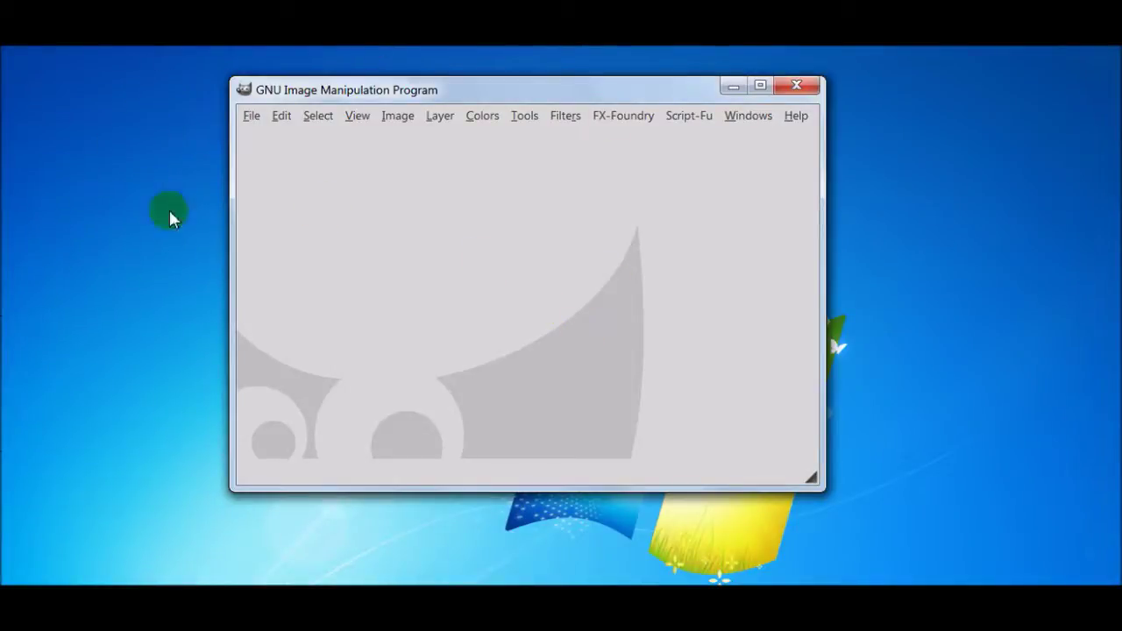
# Step: Turn on Single-Window Mode, then move the GIMP window up and widen it
pyautogui.click(744, 116)
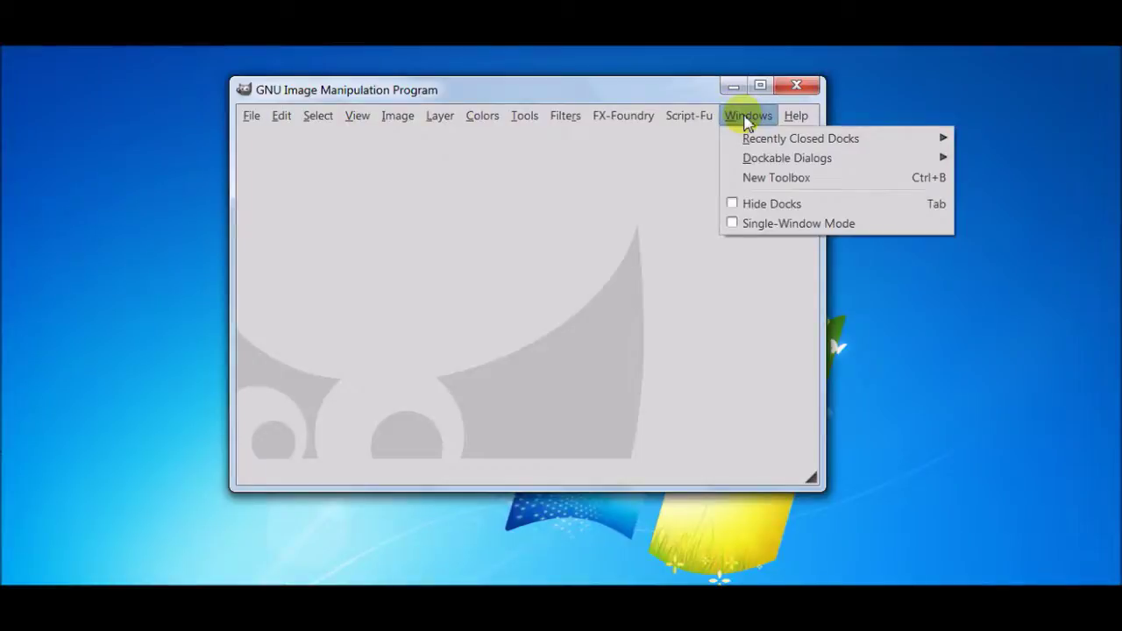
pyautogui.click(735, 225)
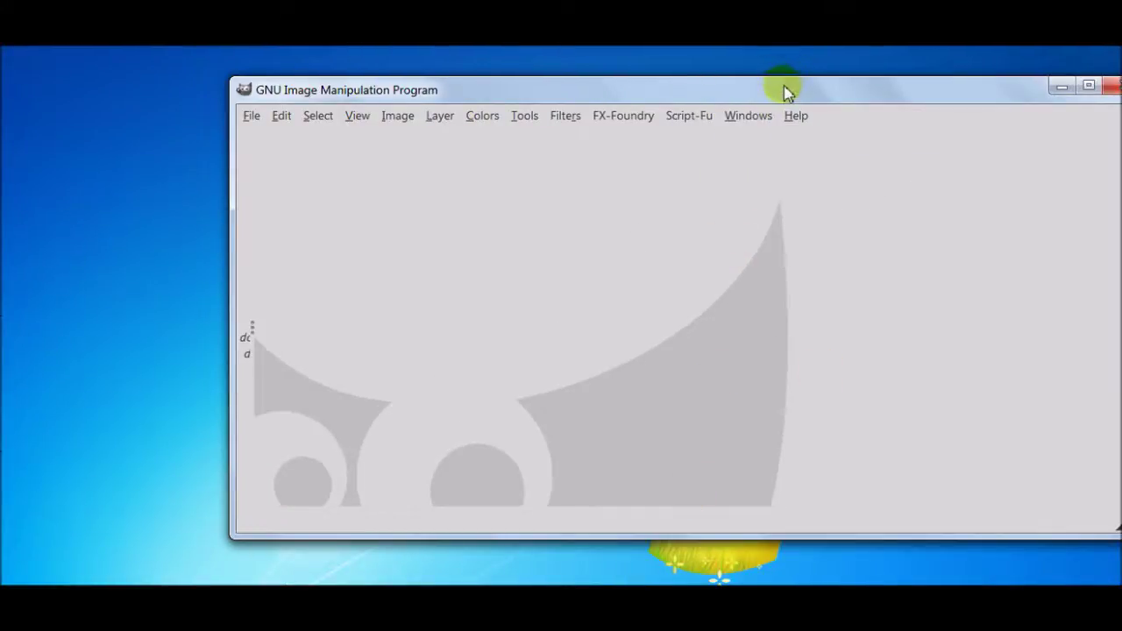
pyautogui.moveTo(784, 92); pyautogui.dragTo(639, 78)
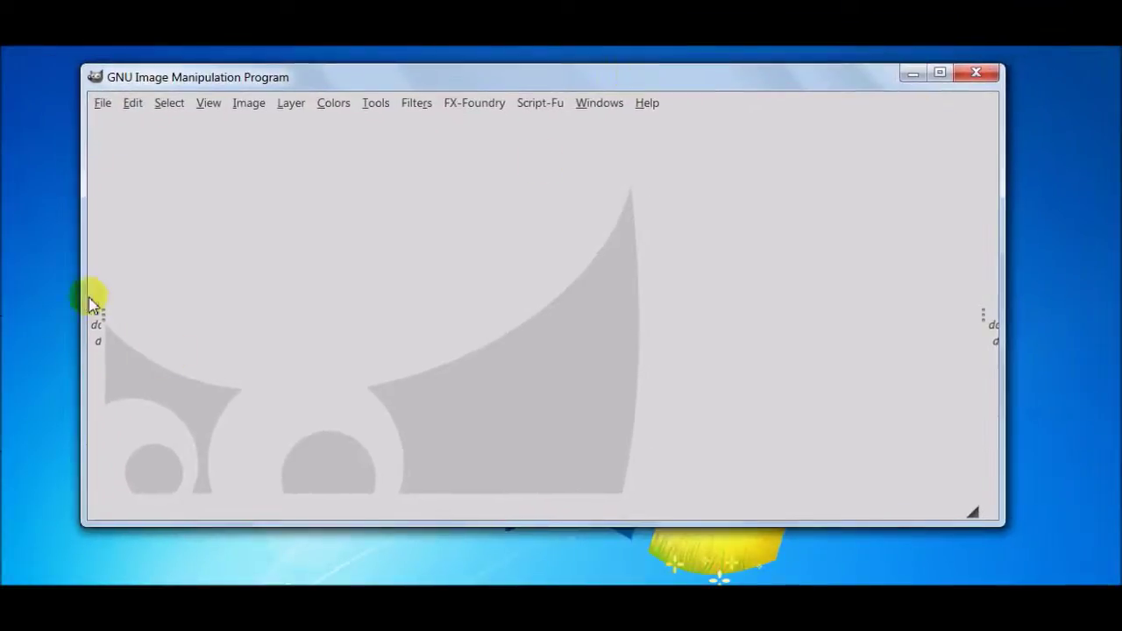
pyautogui.moveTo(82, 301); pyautogui.dragTo(195, 336)
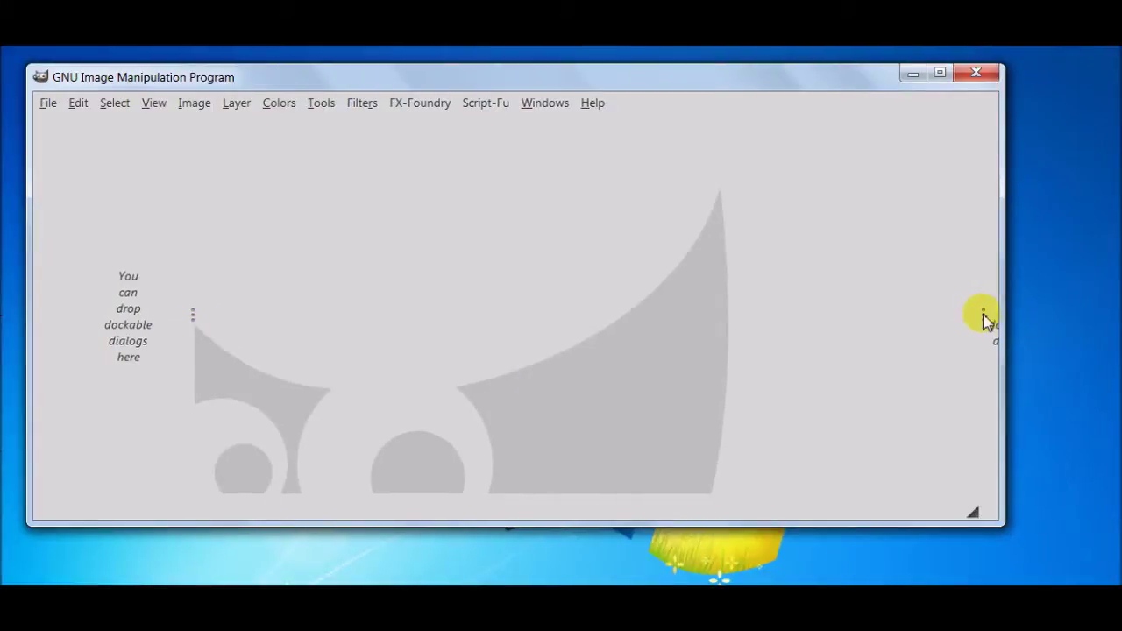
# Step: Widen the empty right dock and add a New Toolbox docked on the left
pyautogui.moveTo(983, 317); pyautogui.dragTo(806, 333)
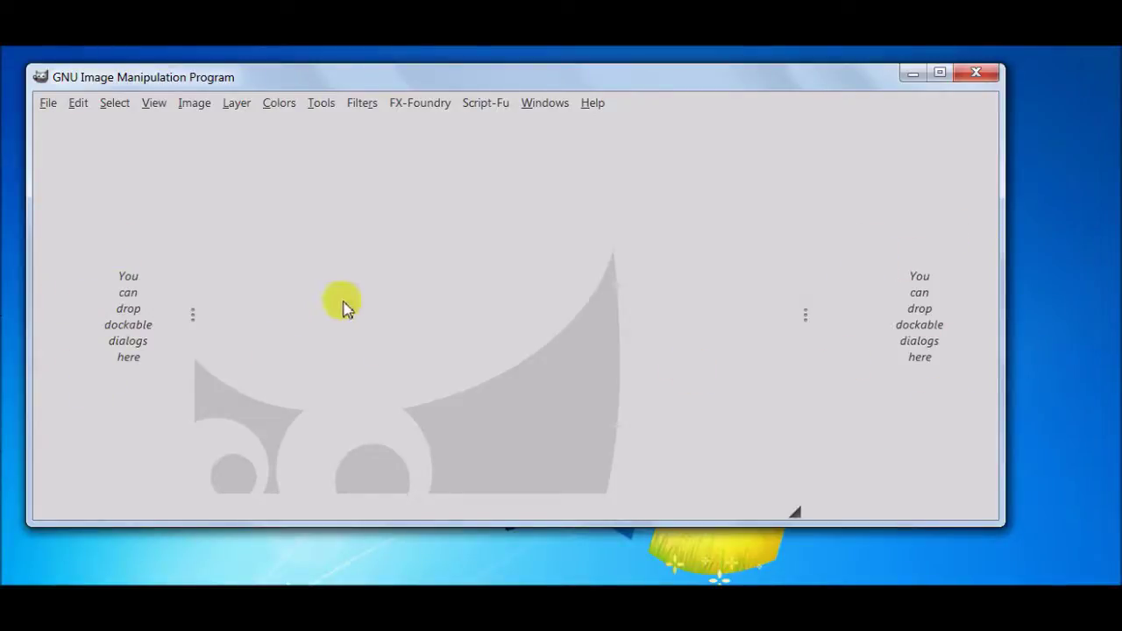
pyautogui.click(321, 103)
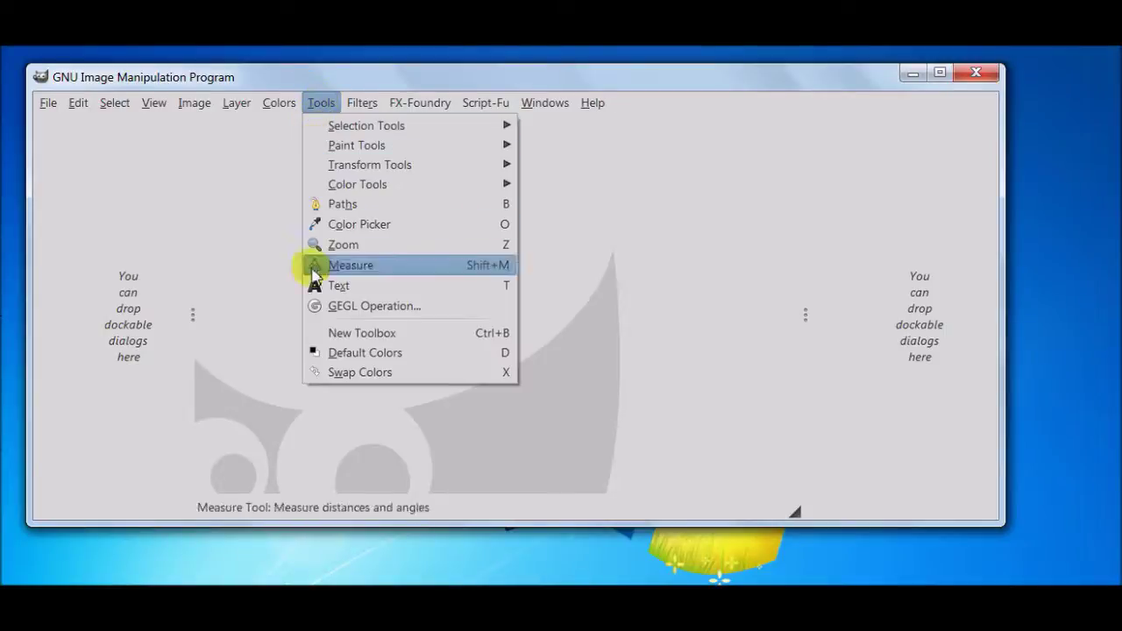
pyautogui.click(458, 338)
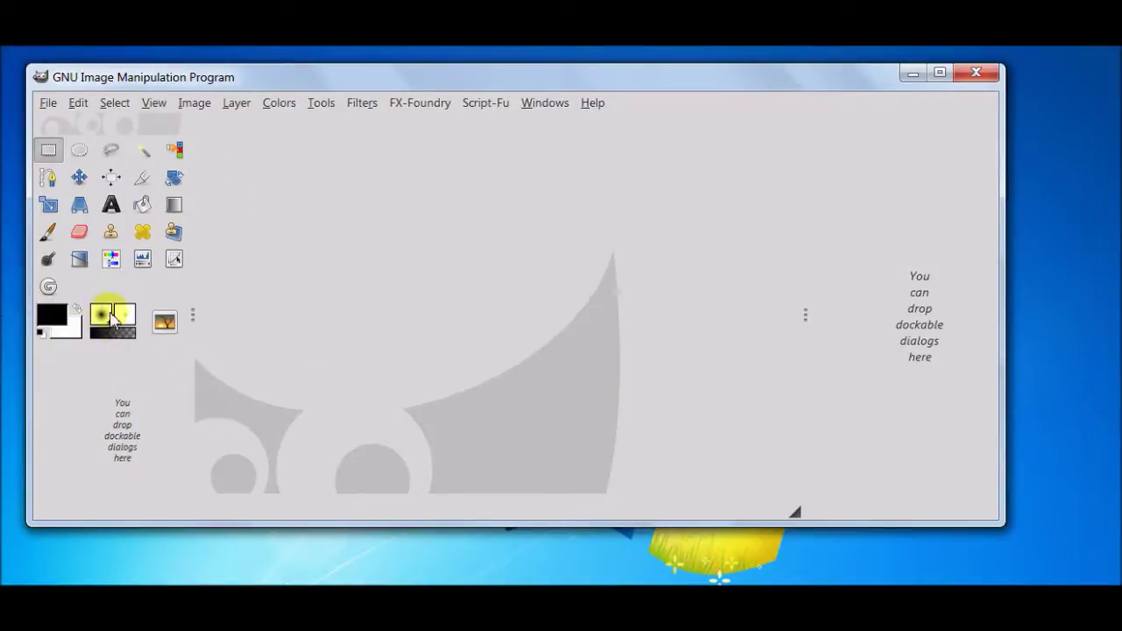
# Step: In Preferences > Toolbox, hide the brush/pattern/gradient indicators and the active image thumbnail
pyautogui.click(78, 105)
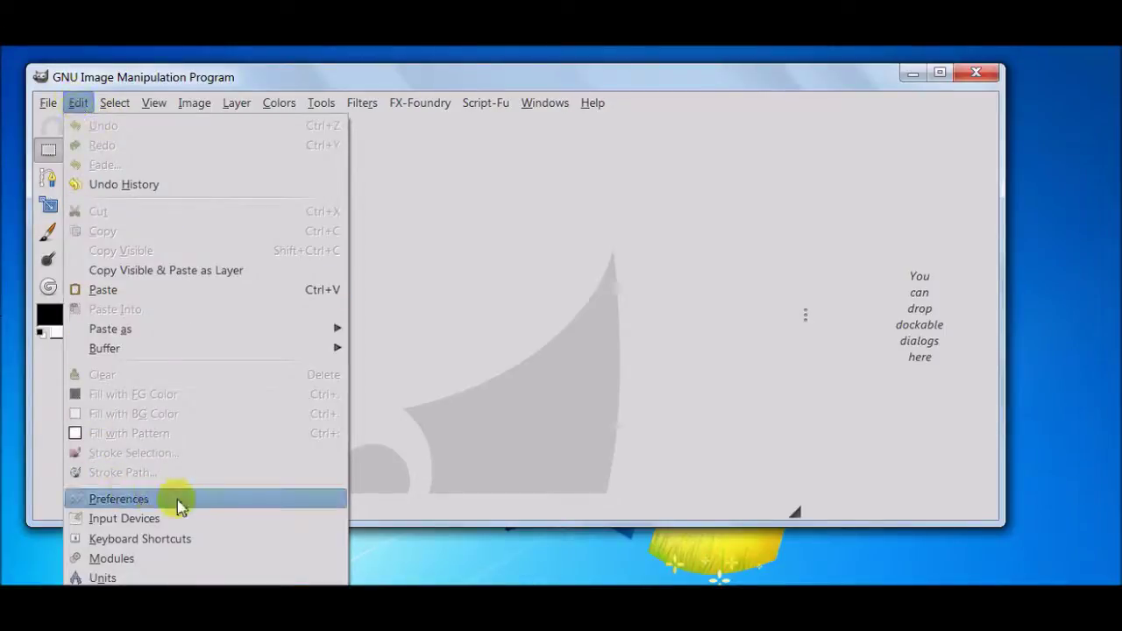
pyautogui.click(211, 510)
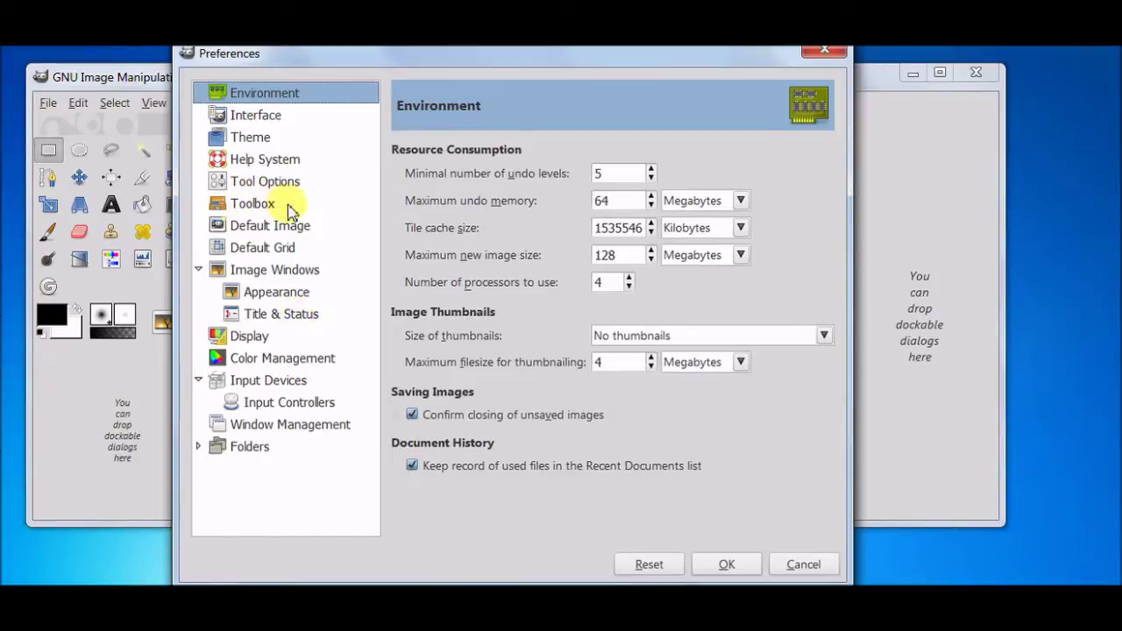
pyautogui.click(254, 203)
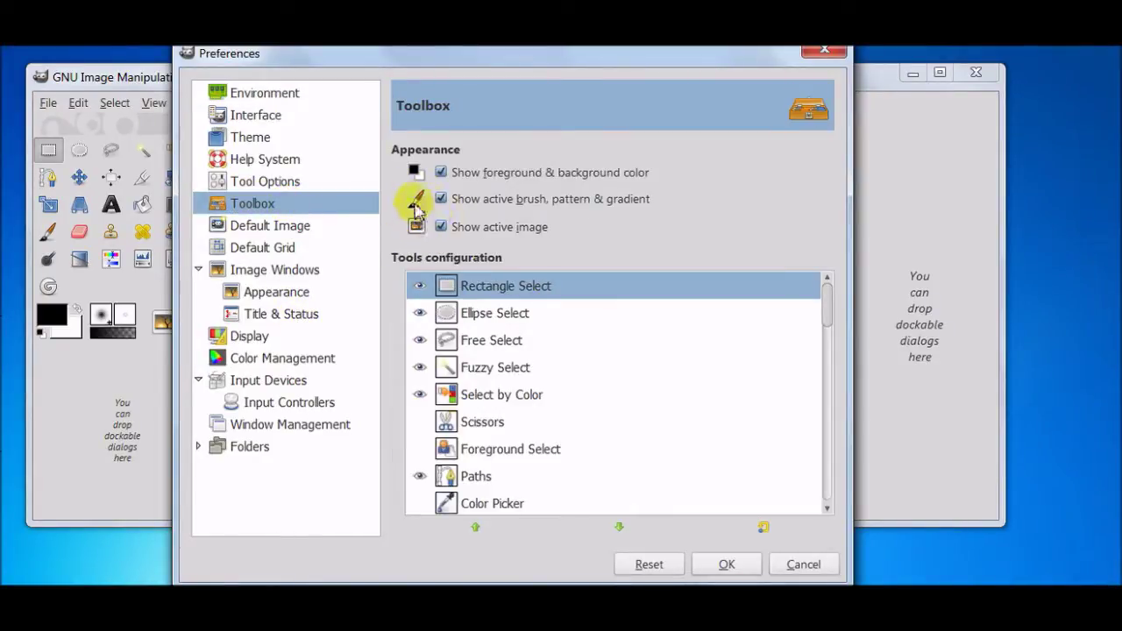
pyautogui.moveTo(260, 58); pyautogui.dragTo(326, 81)
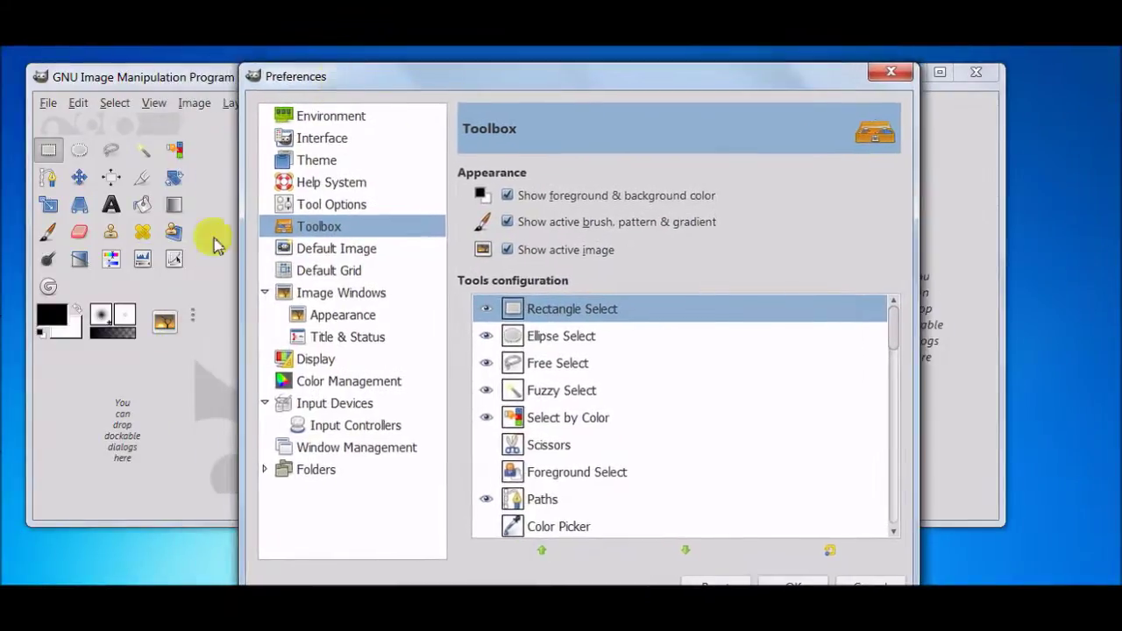
pyautogui.click(507, 222)
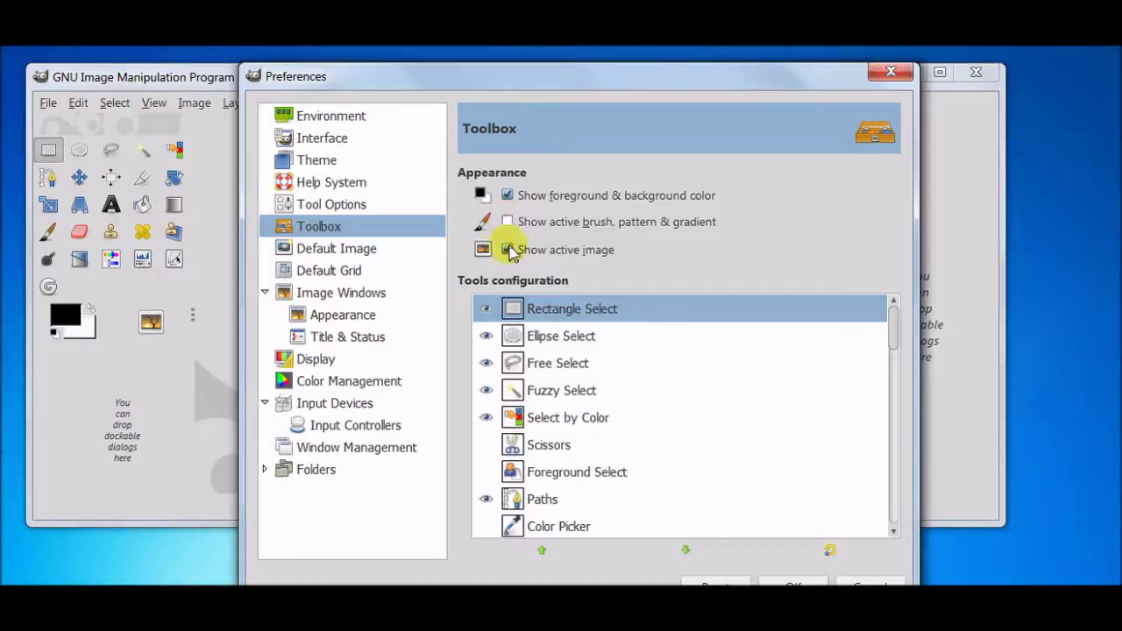
pyautogui.click(507, 250)
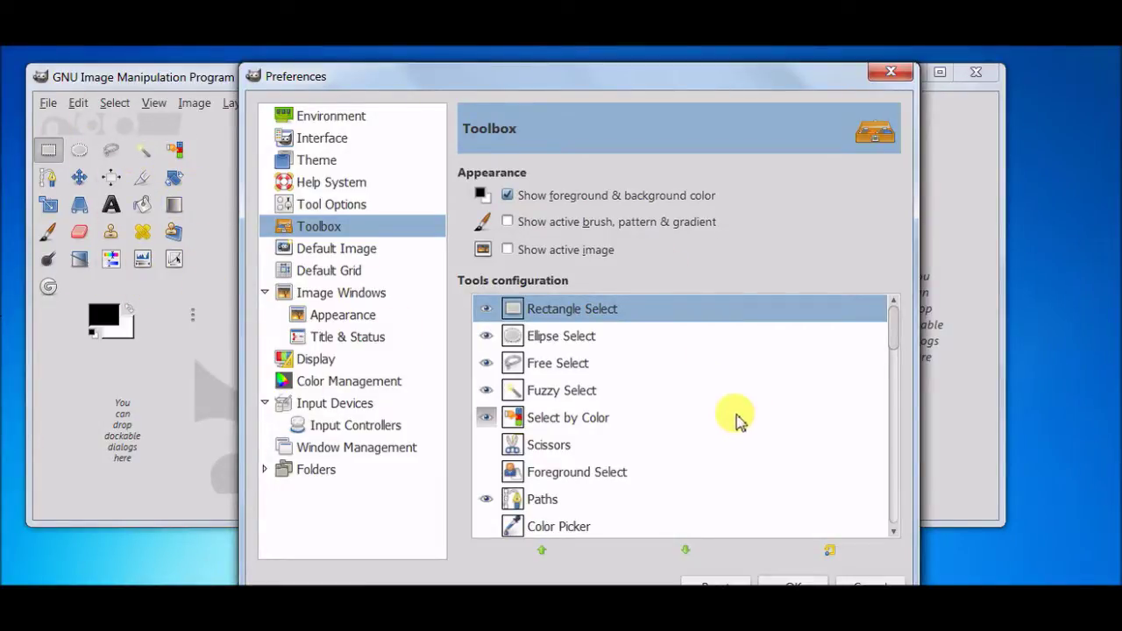
# Step: Leave the Scissors and Foreground Select tools hidden and apply the toolbox changes with OK
pyautogui.click(486, 445)
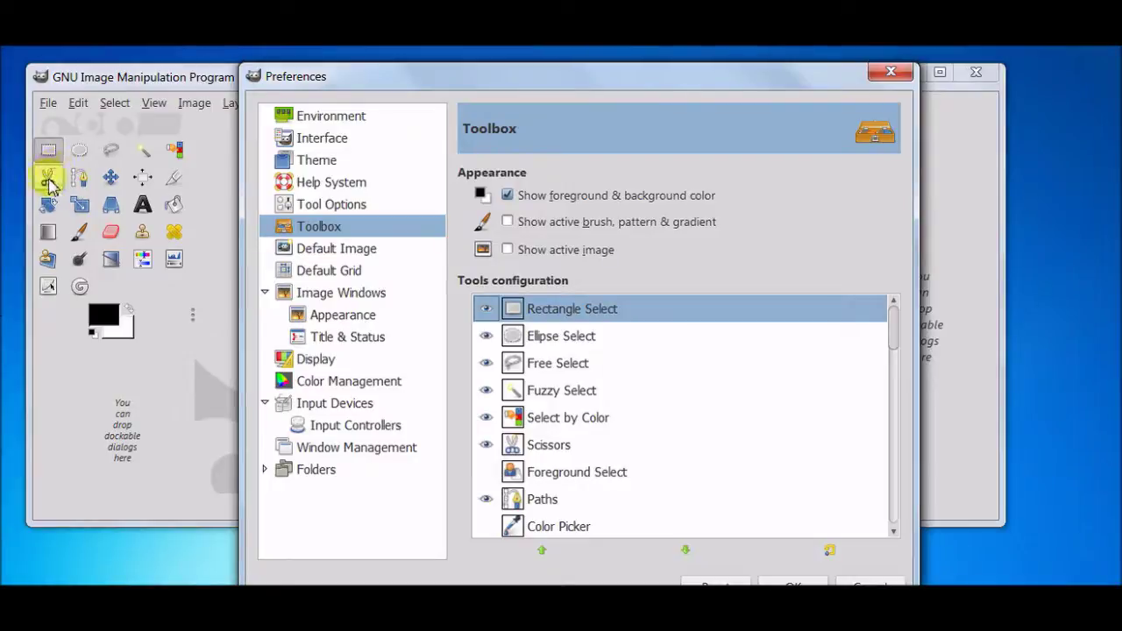
pyautogui.click(486, 473)
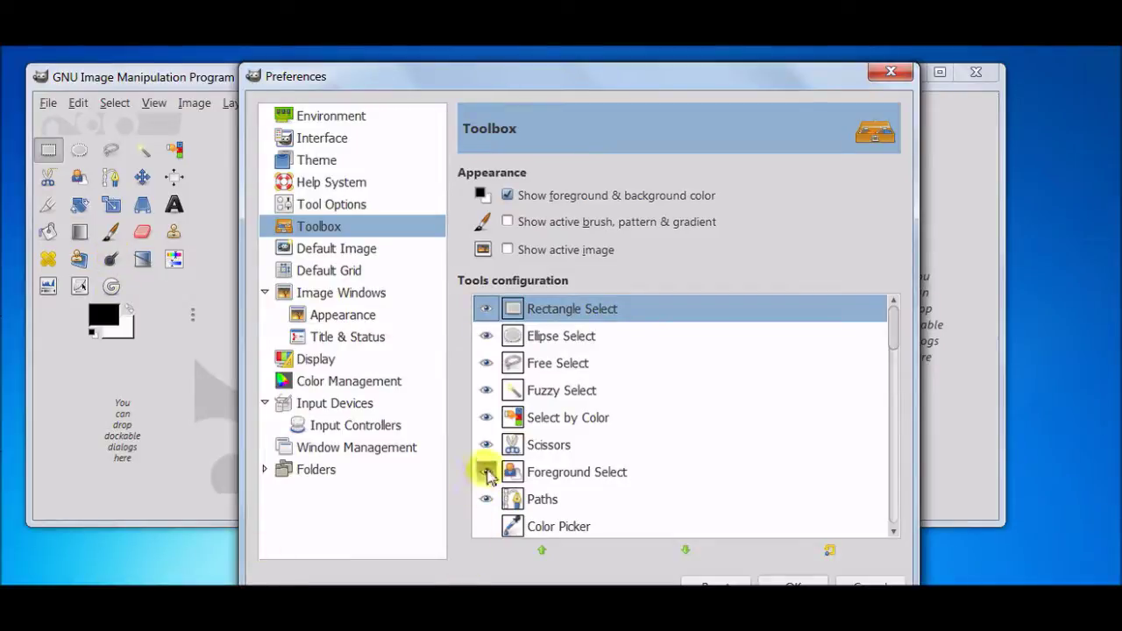
pyautogui.click(486, 473)
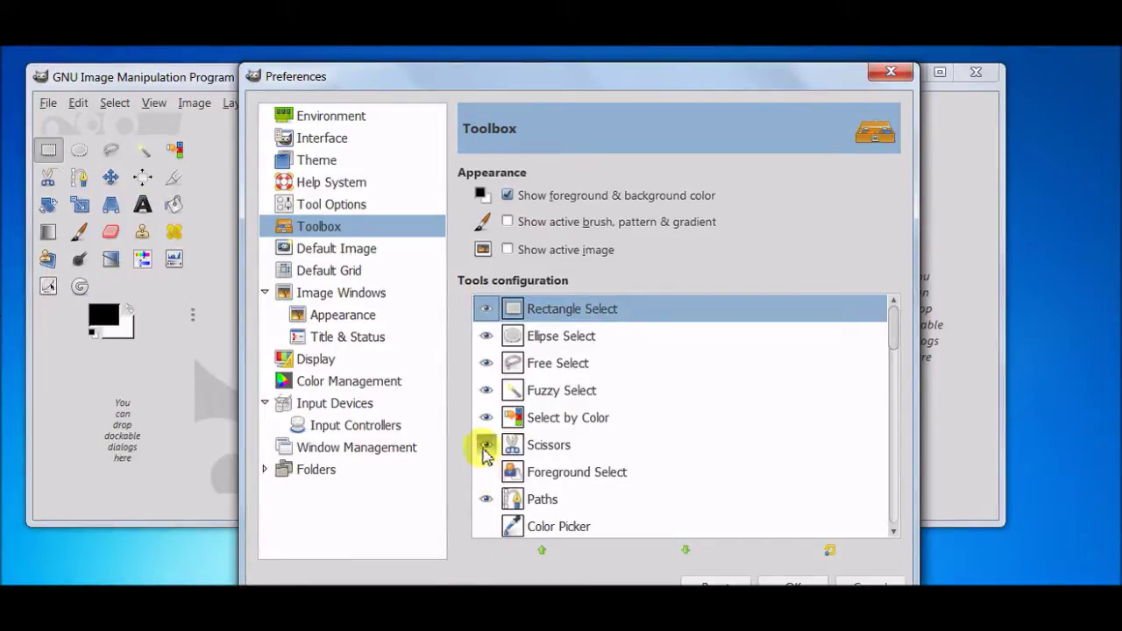
pyautogui.click(485, 445)
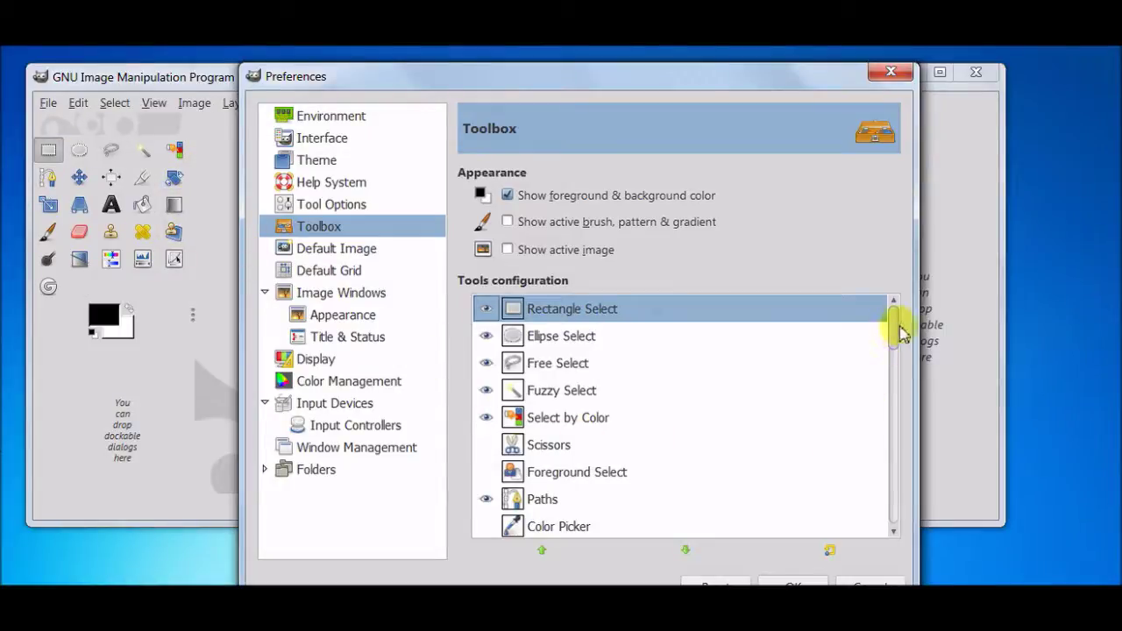
pyautogui.moveTo(894, 326)
pyautogui.mouseDown()
pyautogui.moveTo(898, 527)
pyautogui.moveTo(896, 318)
pyautogui.mouseUp()
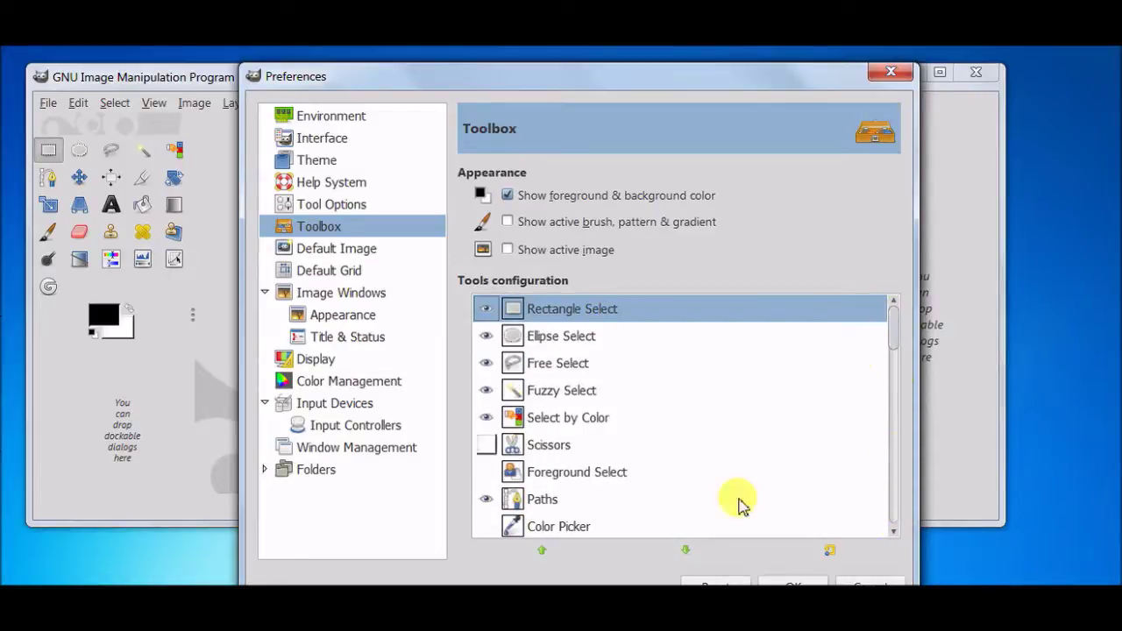
pyautogui.click(774, 582)
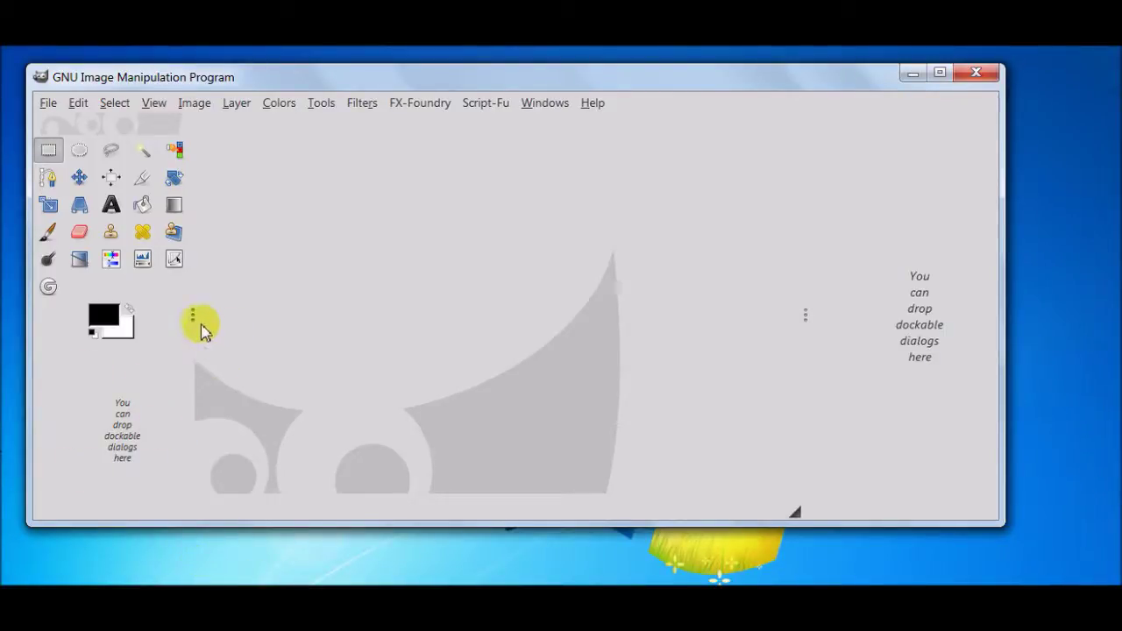
# Step: Narrow the docked toolbox to two tool columns and drag the window's bottom edge down
pyautogui.moveTo(192, 314); pyautogui.dragTo(105, 311)
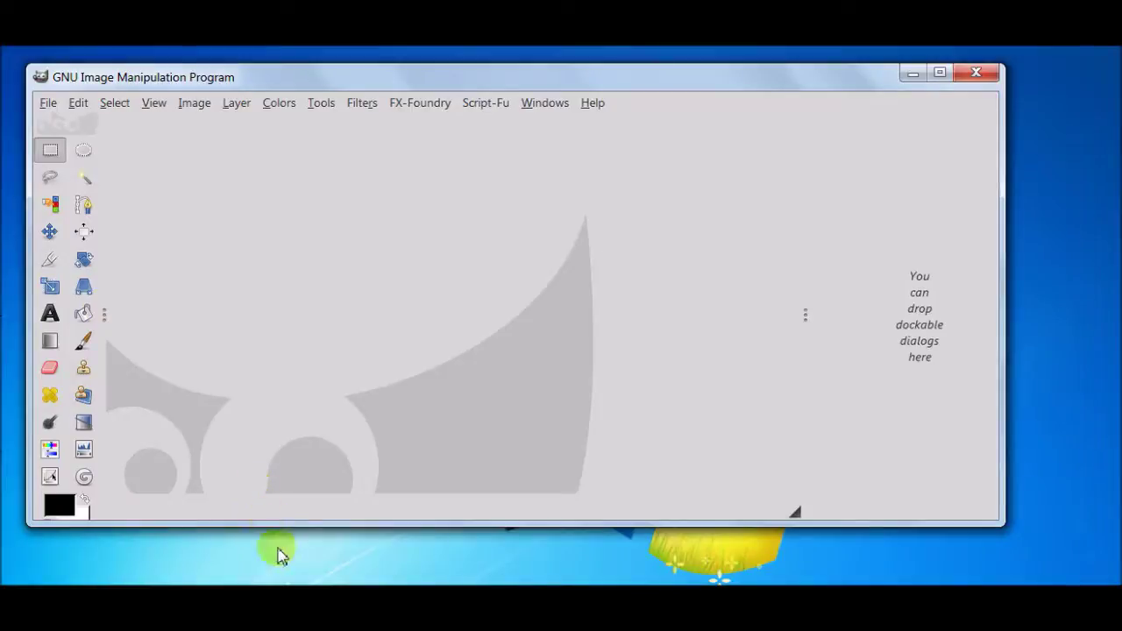
pyautogui.moveTo(282, 525); pyautogui.dragTo(281, 548)
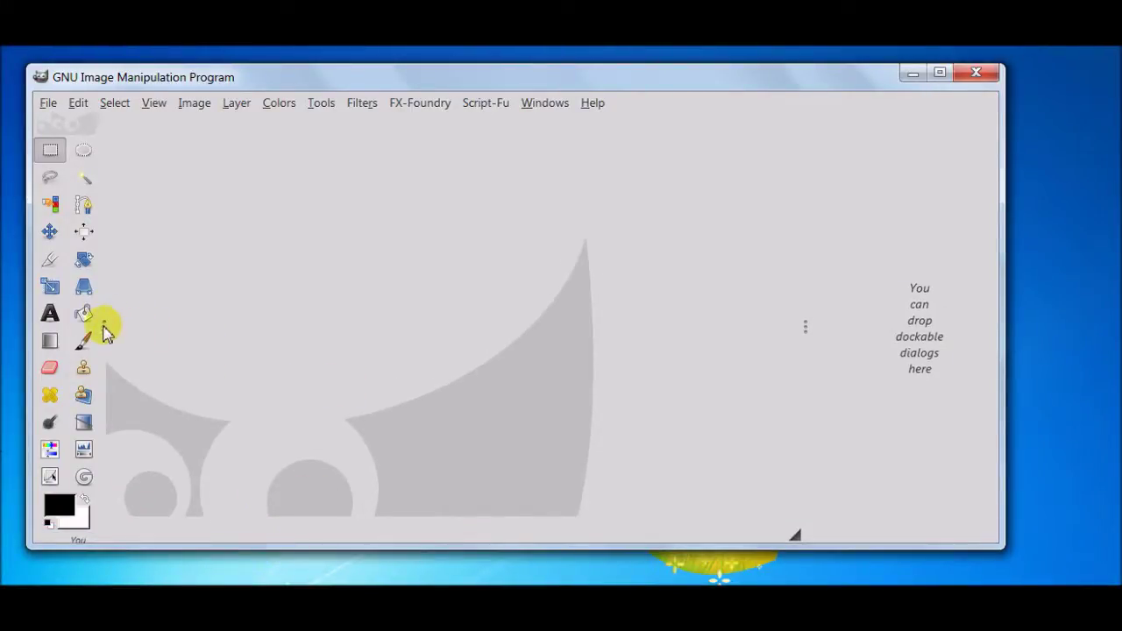
pyautogui.moveTo(103, 328); pyautogui.dragTo(98, 325)
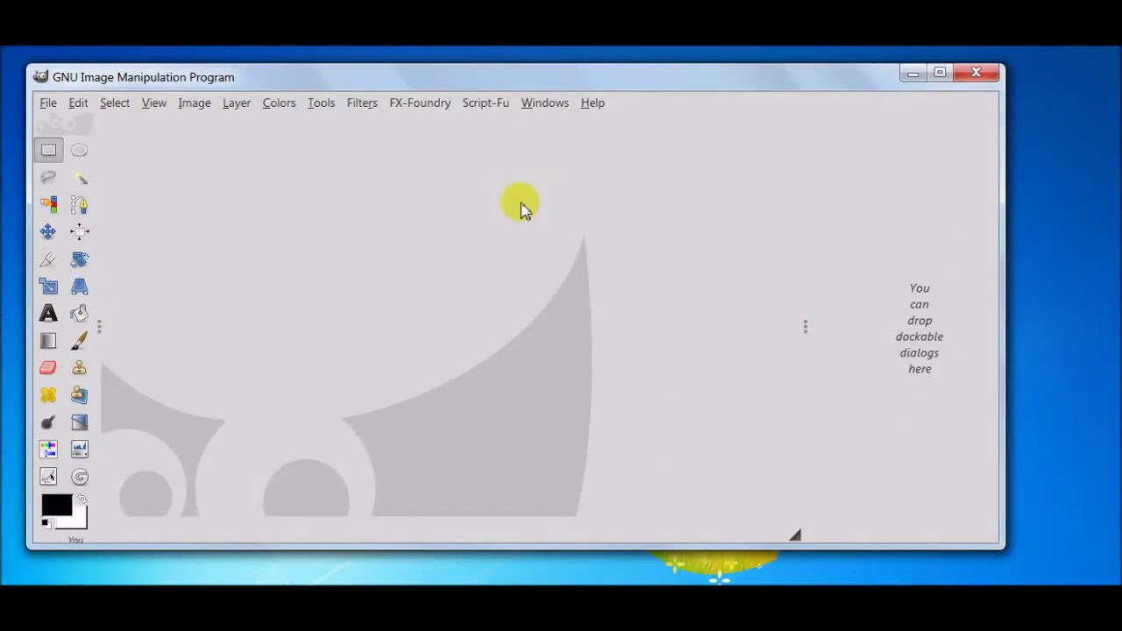
# Step: Open Tool Options from Dockable Dialogs as a right dock and add a Layers tab beside it
pyautogui.click(538, 105)
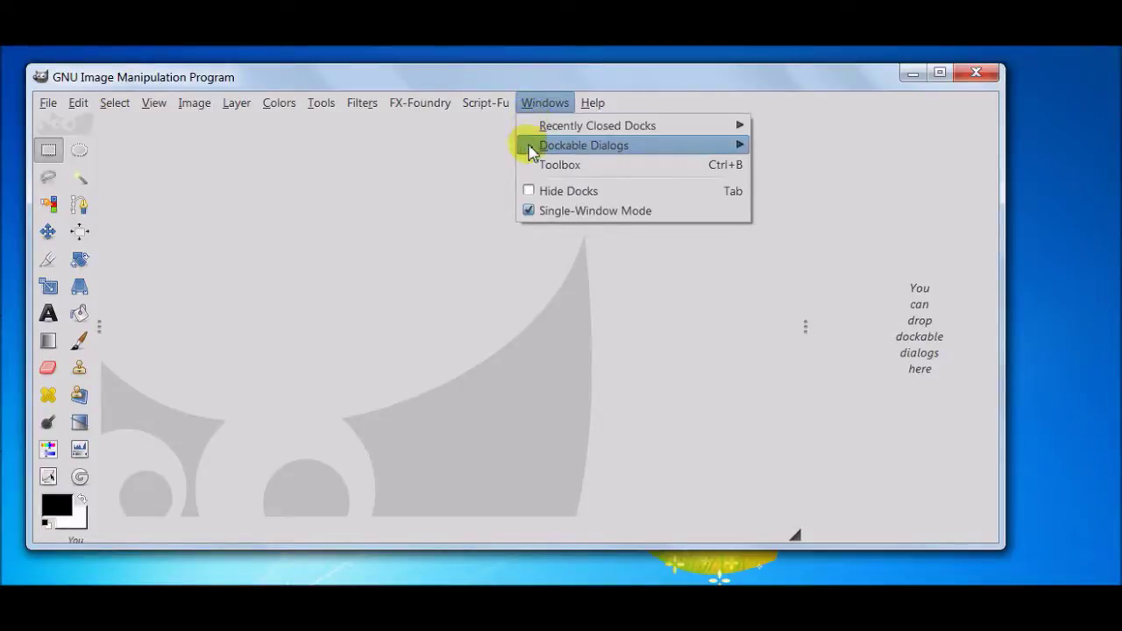
pyautogui.moveTo(626, 147)
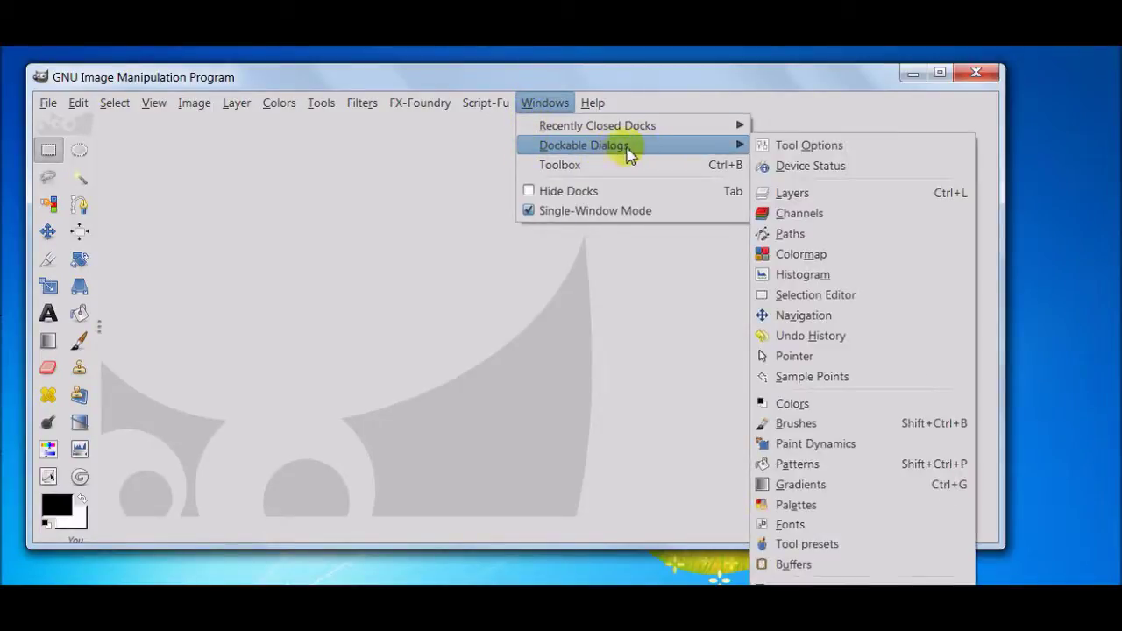
pyautogui.click(892, 155)
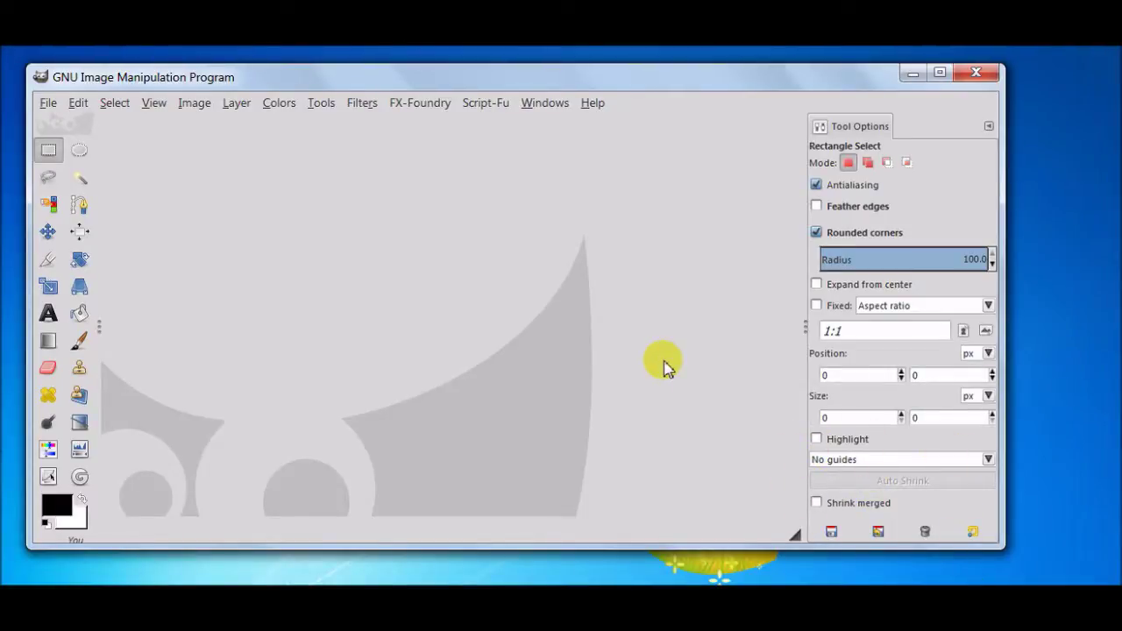
pyautogui.click(988, 128)
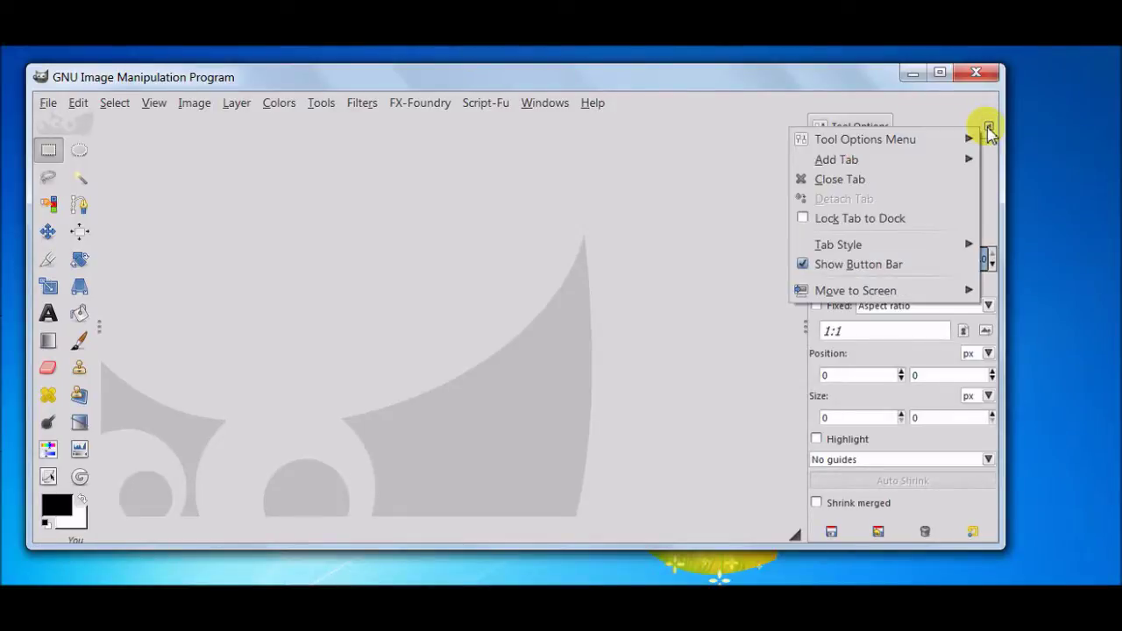
pyautogui.moveTo(944, 158)
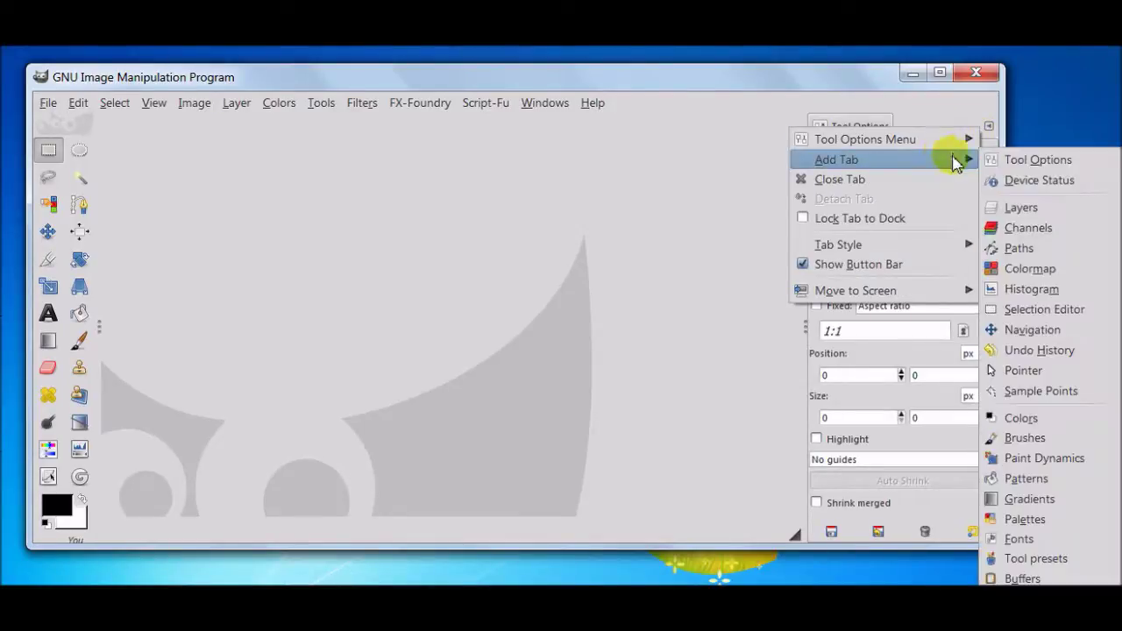
pyautogui.click(1068, 210)
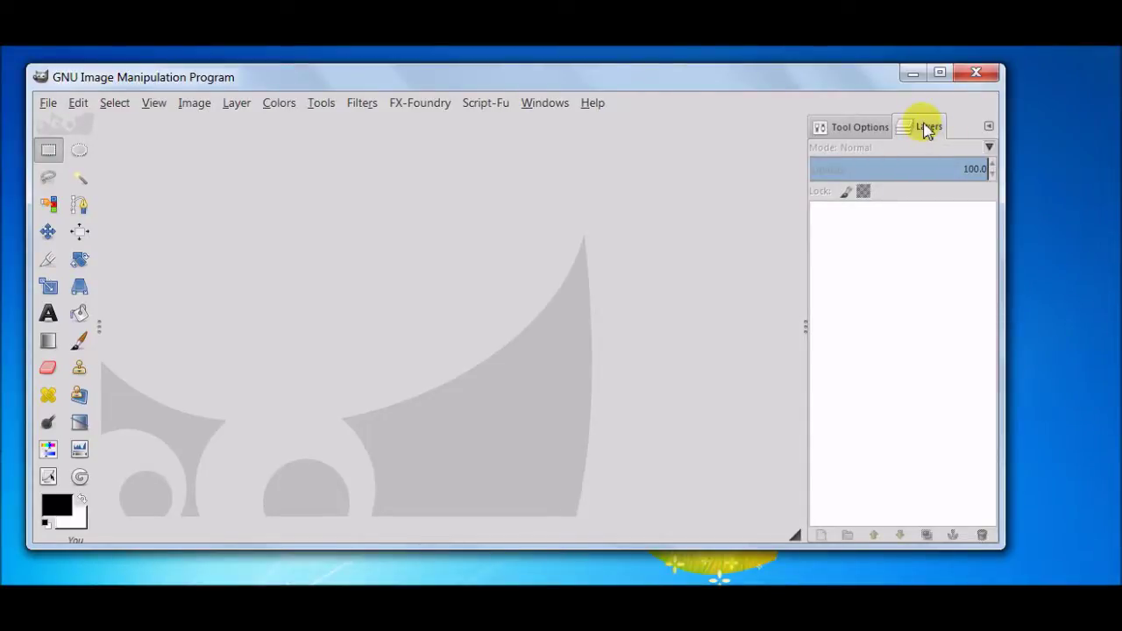
# Step: Move Layers into its own dock below and add a Paths tab beside Tool Options
pyautogui.moveTo(926, 130)
pyautogui.mouseDown()
pyautogui.moveTo(923, 258)
pyautogui.moveTo(873, 550)
pyautogui.mouseUp()
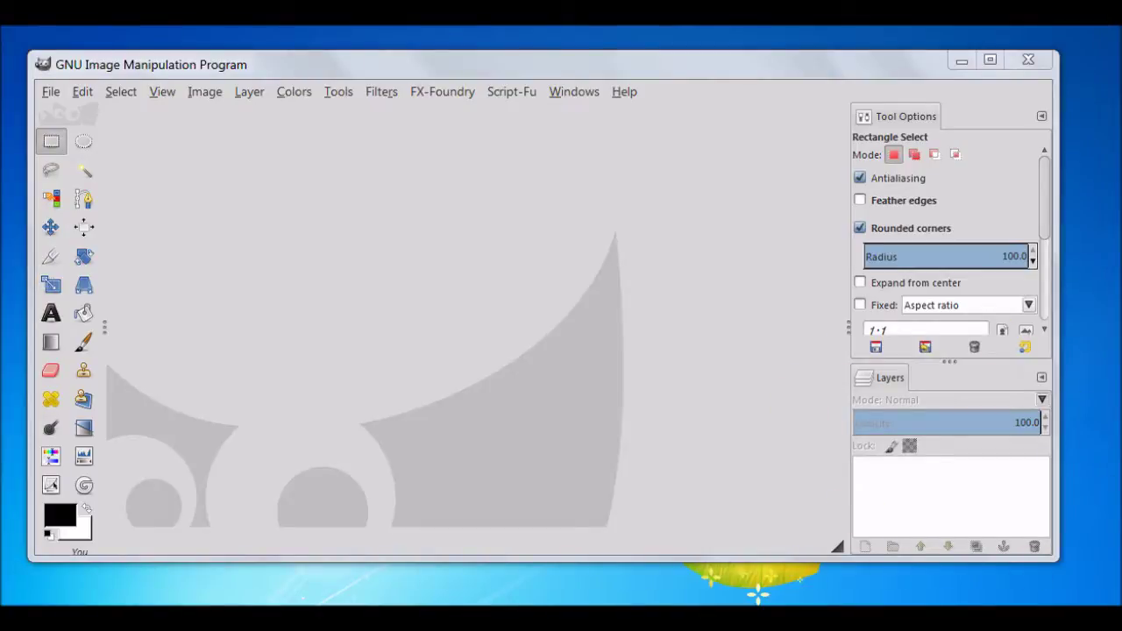
pyautogui.click(1041, 117)
pyautogui.moveTo(959, 151)
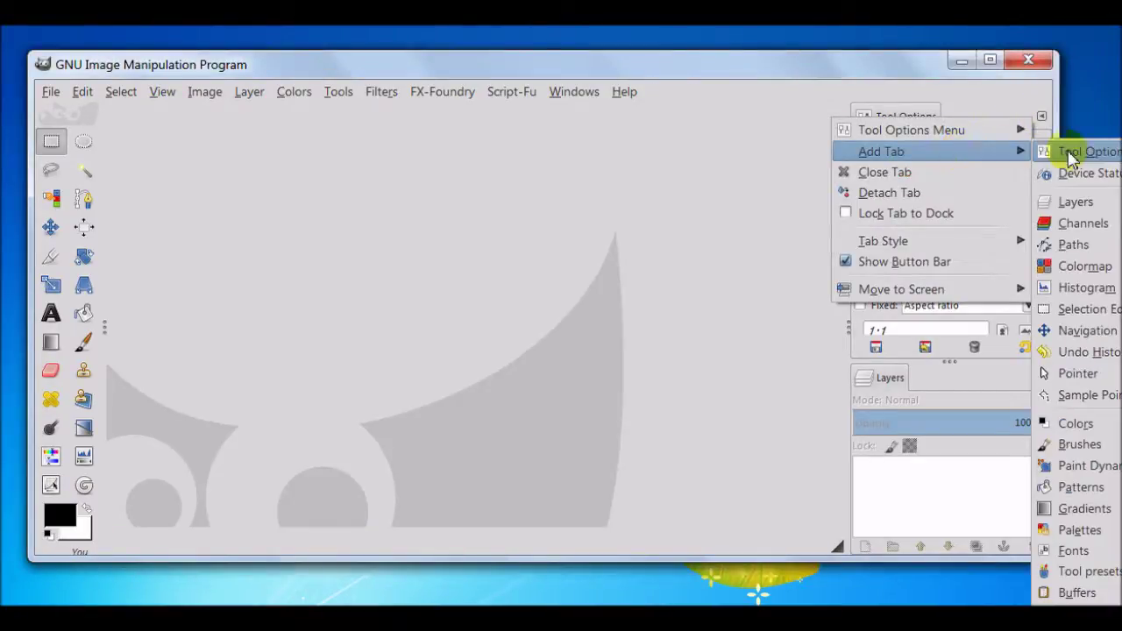
pyautogui.click(1093, 244)
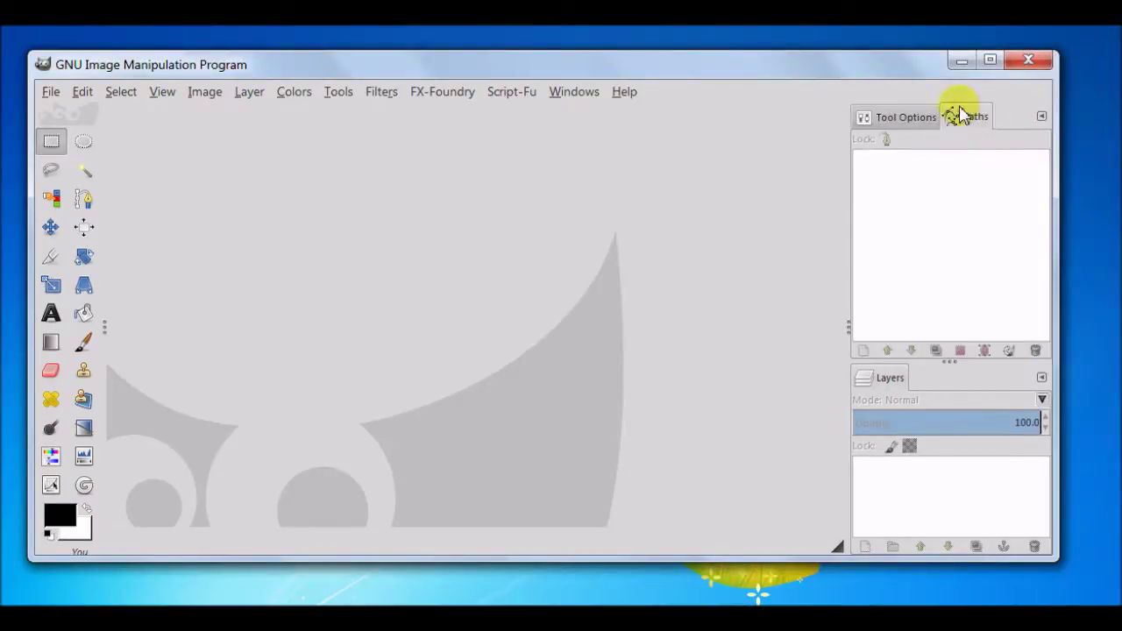
pyautogui.click(890, 116)
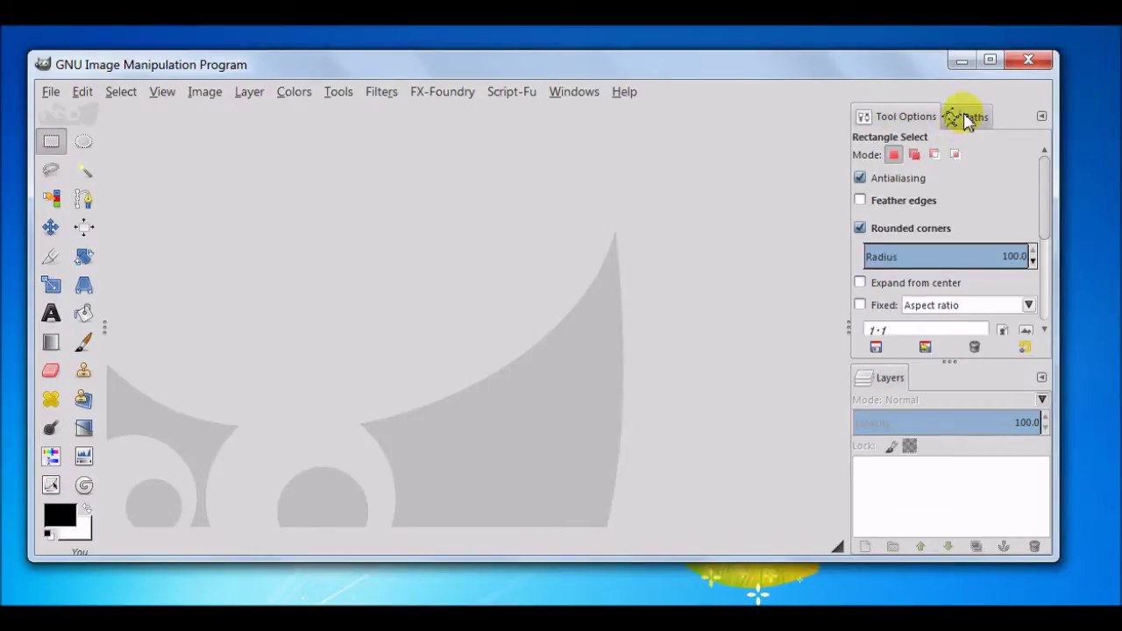
pyautogui.click(967, 119)
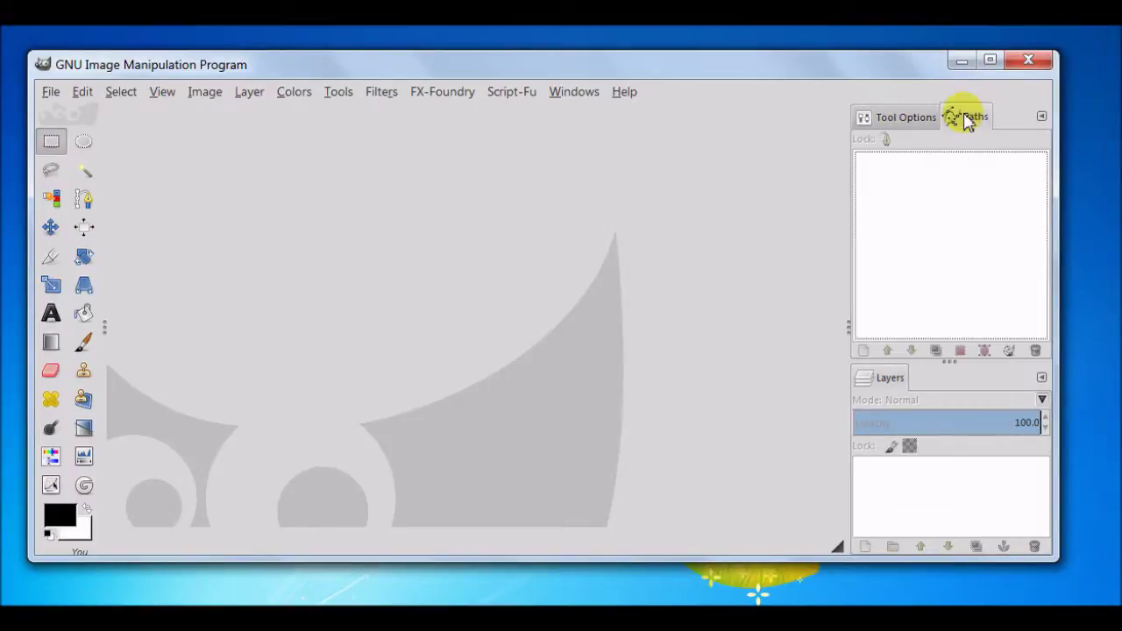
# Step: Add a Channels tab beside Layers and adjust the width of the right-hand docks
pyautogui.click(1041, 378)
pyautogui.moveTo(949, 417)
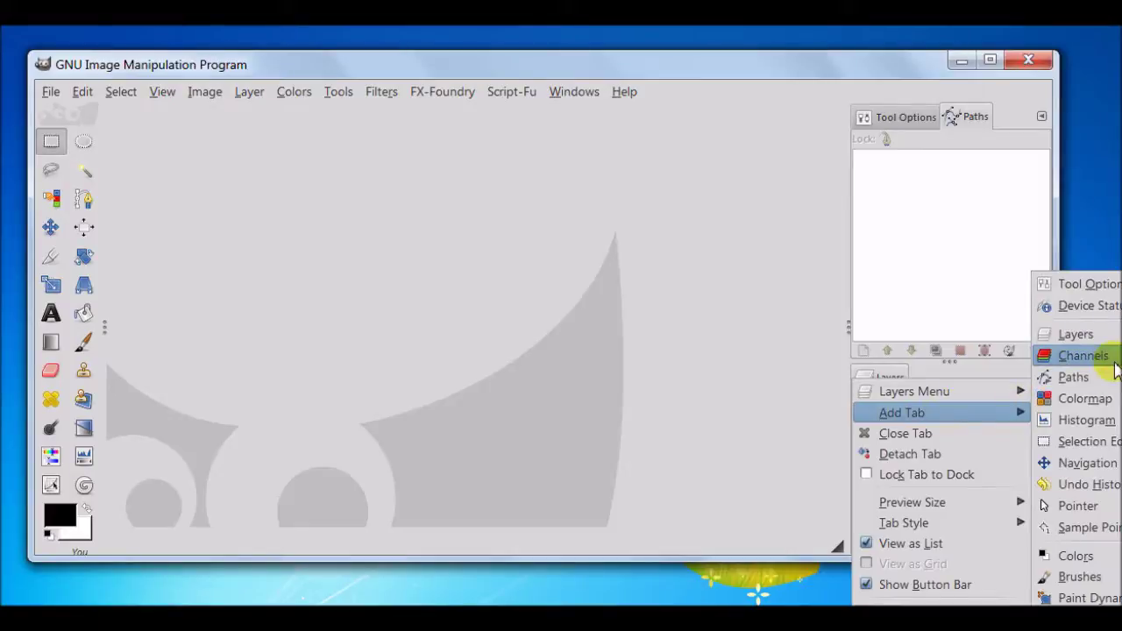
pyautogui.click(1080, 357)
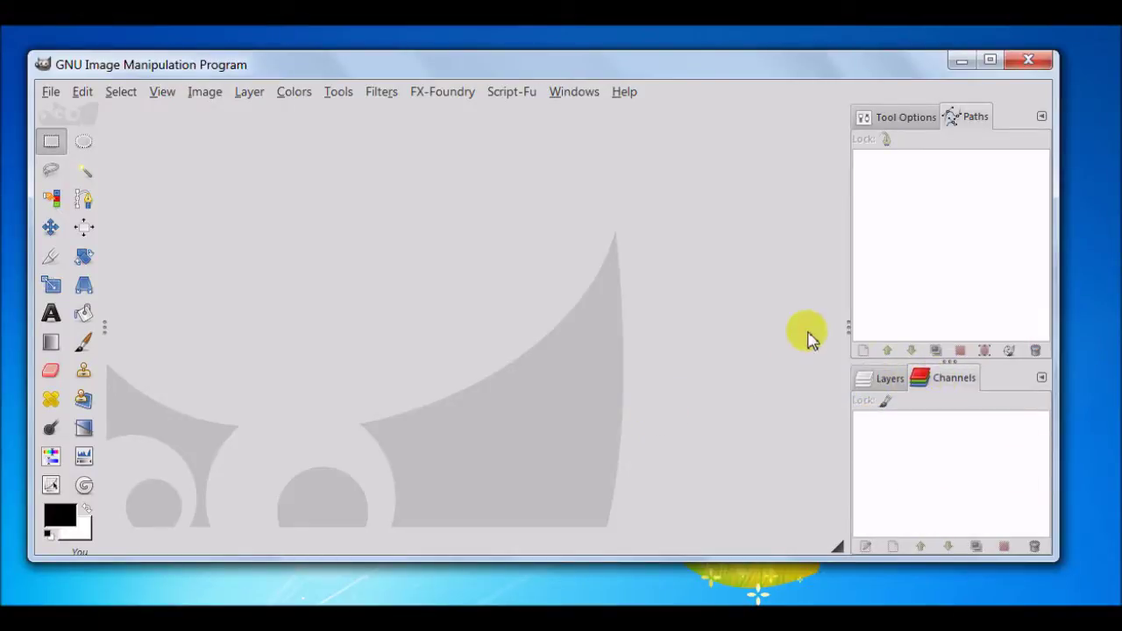
pyautogui.moveTo(849, 328)
pyautogui.mouseDown()
pyautogui.moveTo(727, 327)
pyautogui.moveTo(900, 329)
pyautogui.moveTo(826, 326)
pyautogui.moveTo(859, 326)
pyautogui.mouseUp()
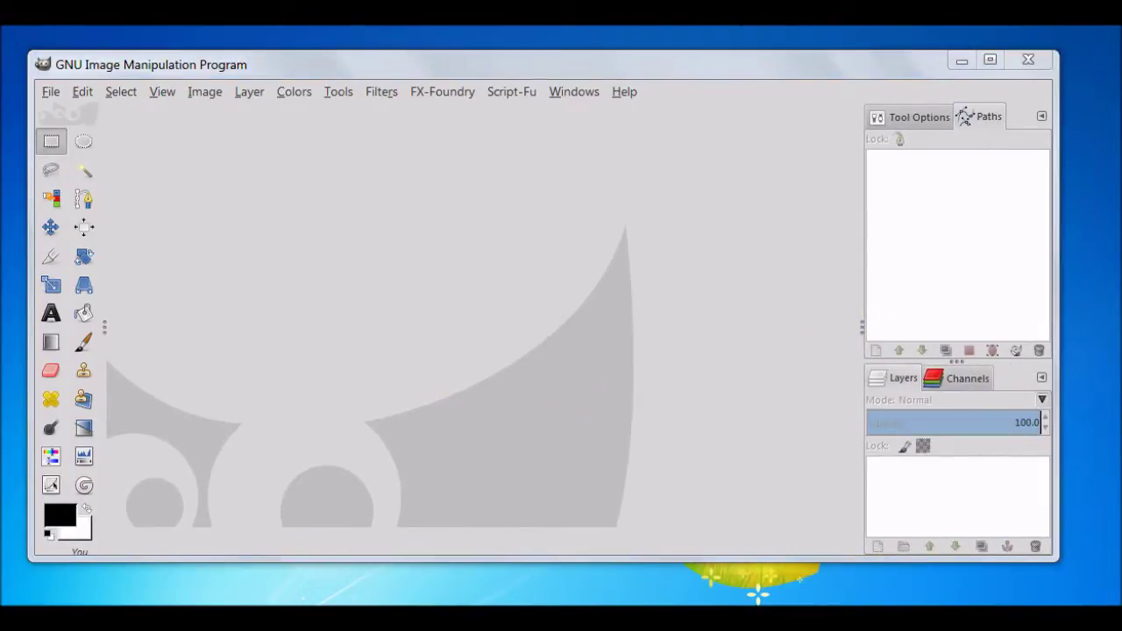
pyautogui.click(48, 91)
# Step: Create a new 400×200 image, show rulers, and drag out a horizontal and a vertical guide
pyautogui.click(77, 118)
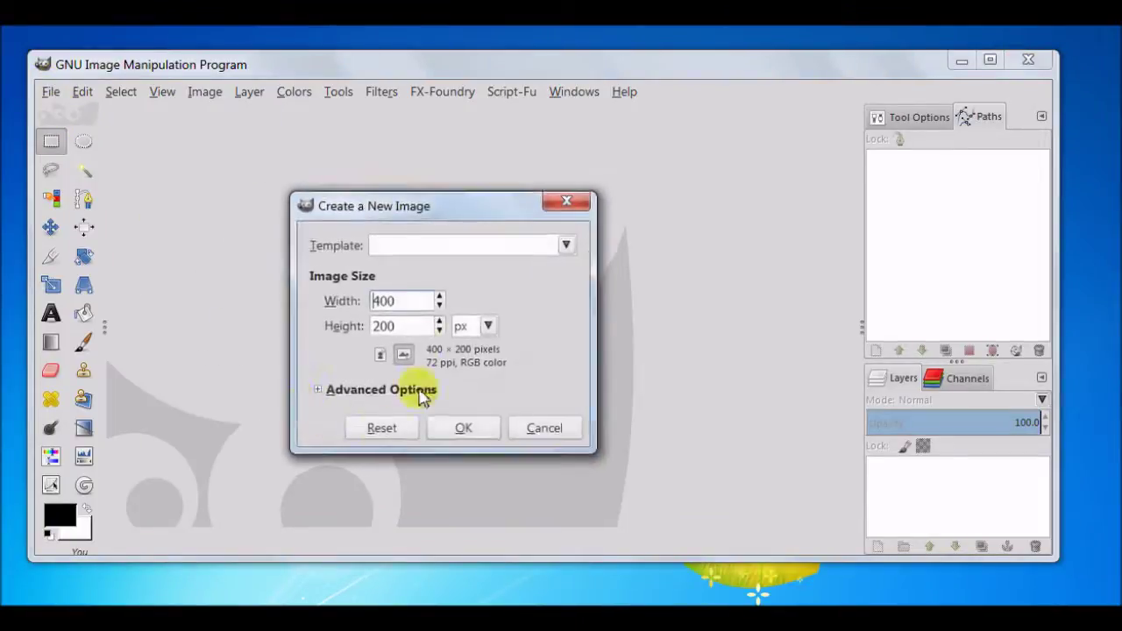
pyautogui.click(485, 432)
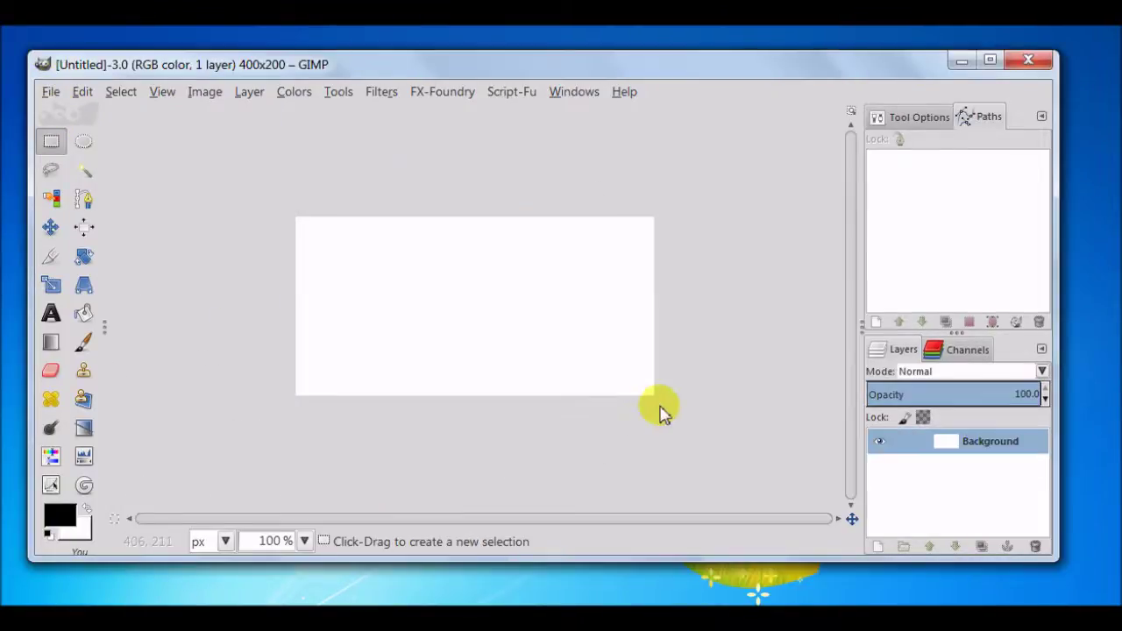
pyautogui.click(161, 93)
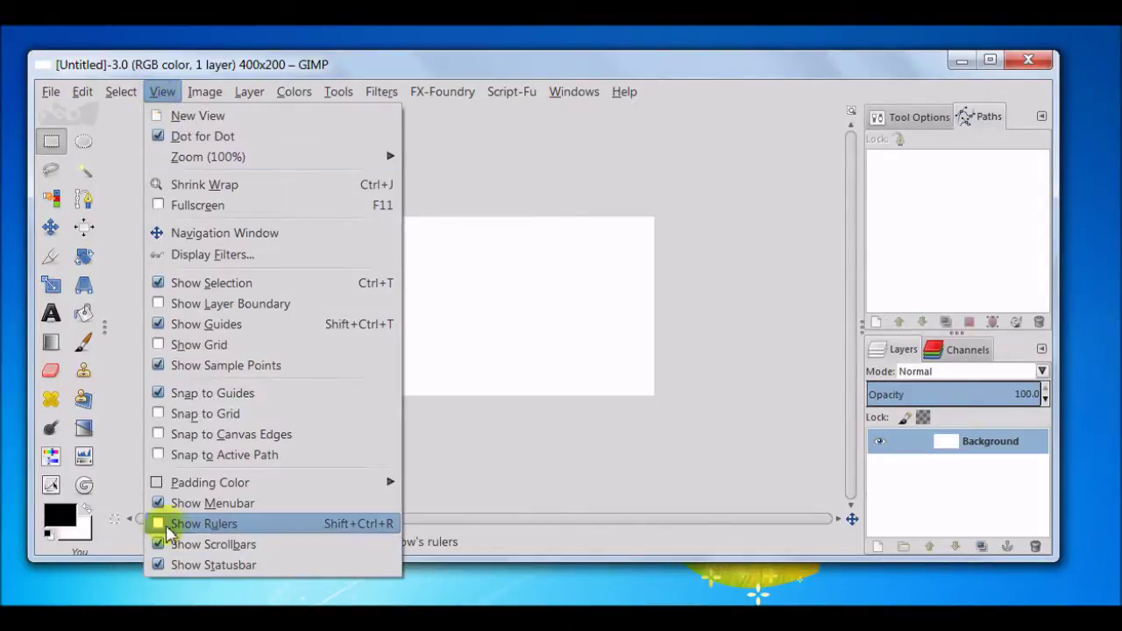
pyautogui.click(272, 525)
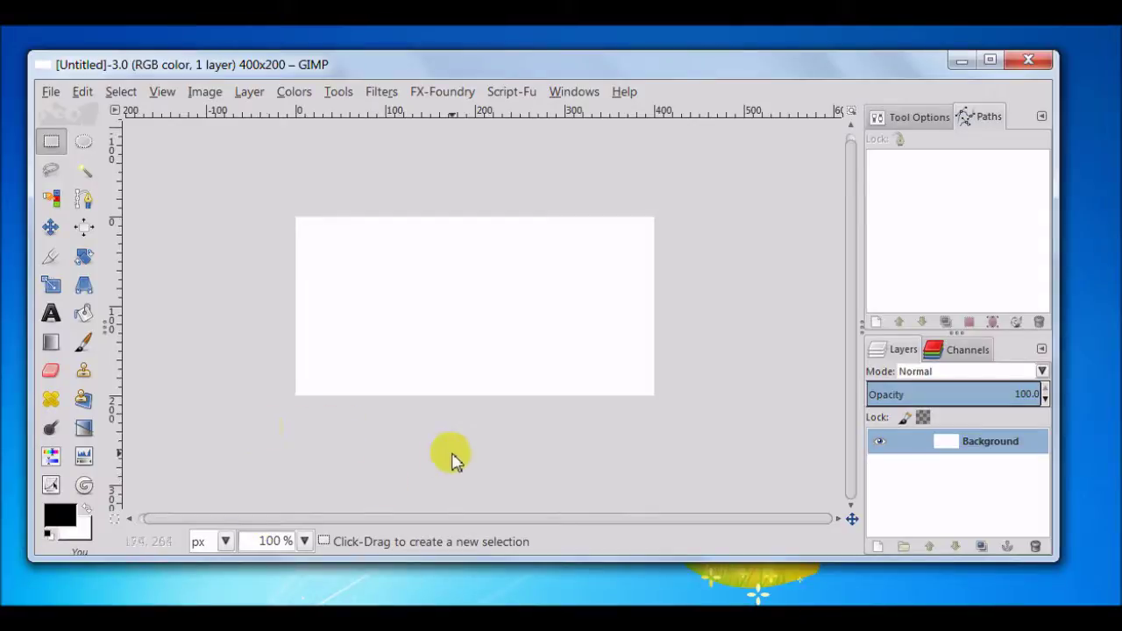
pyautogui.moveTo(470, 121); pyautogui.dragTo(478, 284)
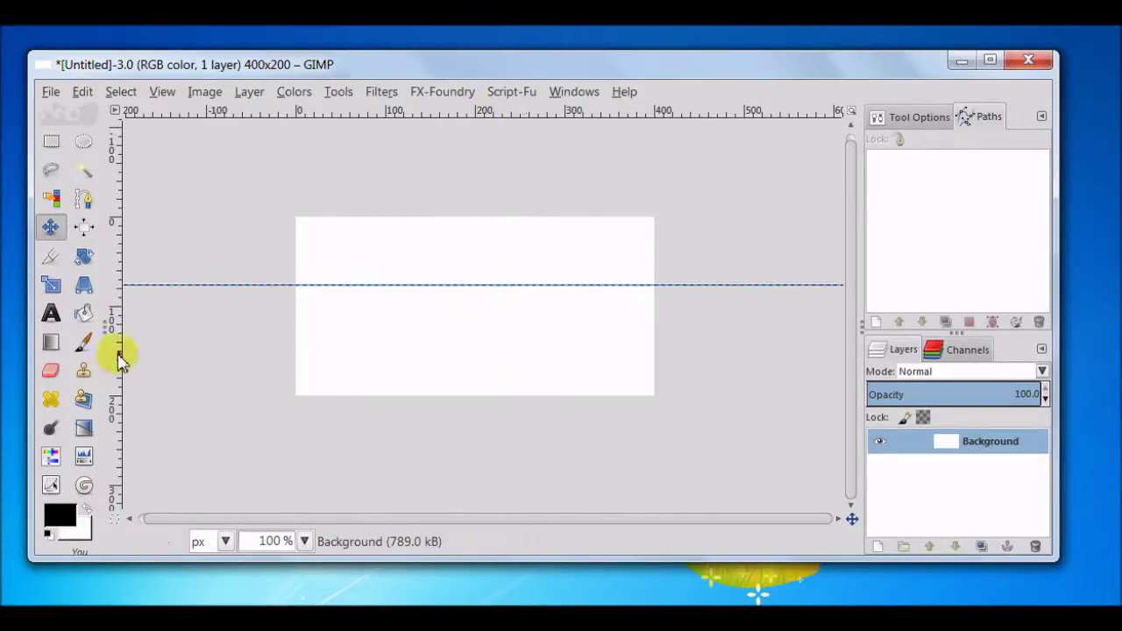
pyautogui.moveTo(119, 361); pyautogui.dragTo(478, 359)
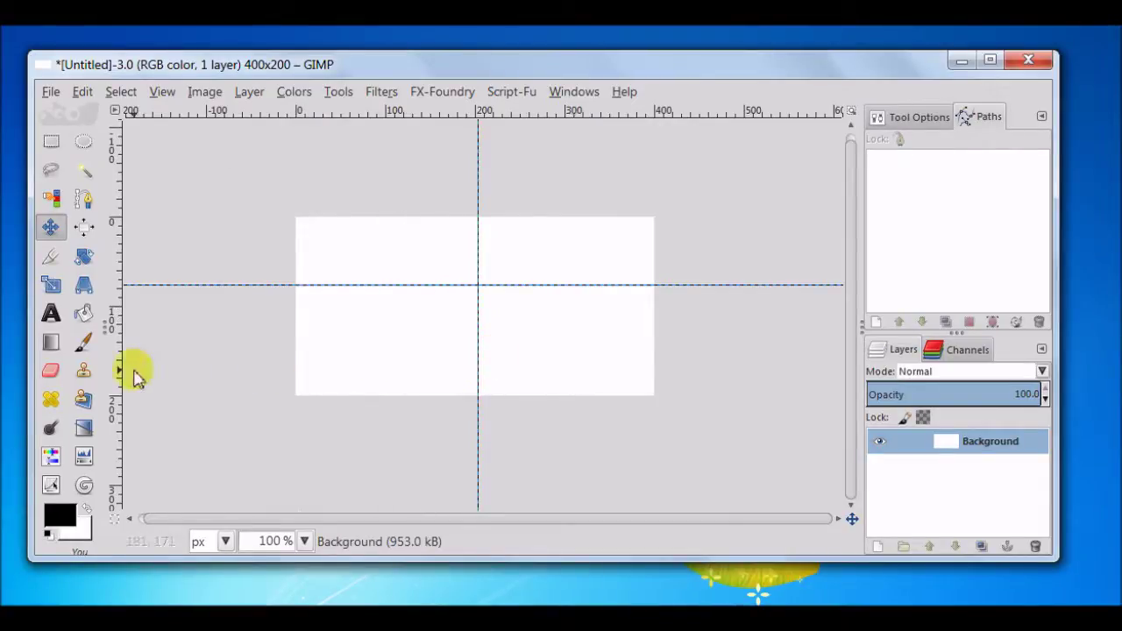
# Step: Turn off Show Rulers and Show Guides, then close the untitled image
pyautogui.click(160, 93)
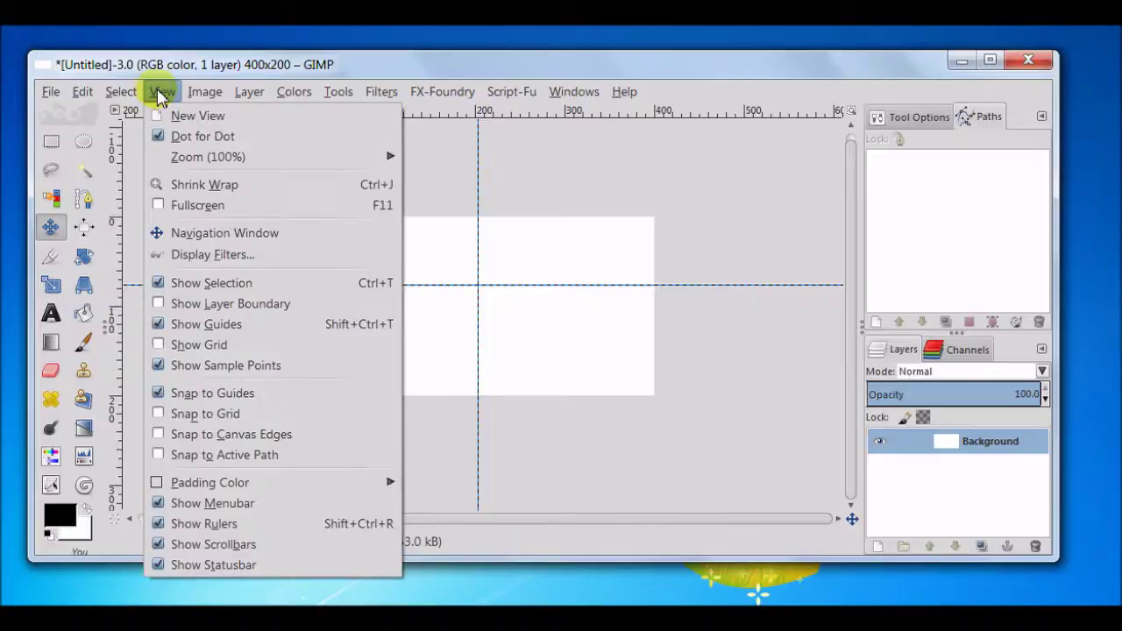
pyautogui.click(160, 524)
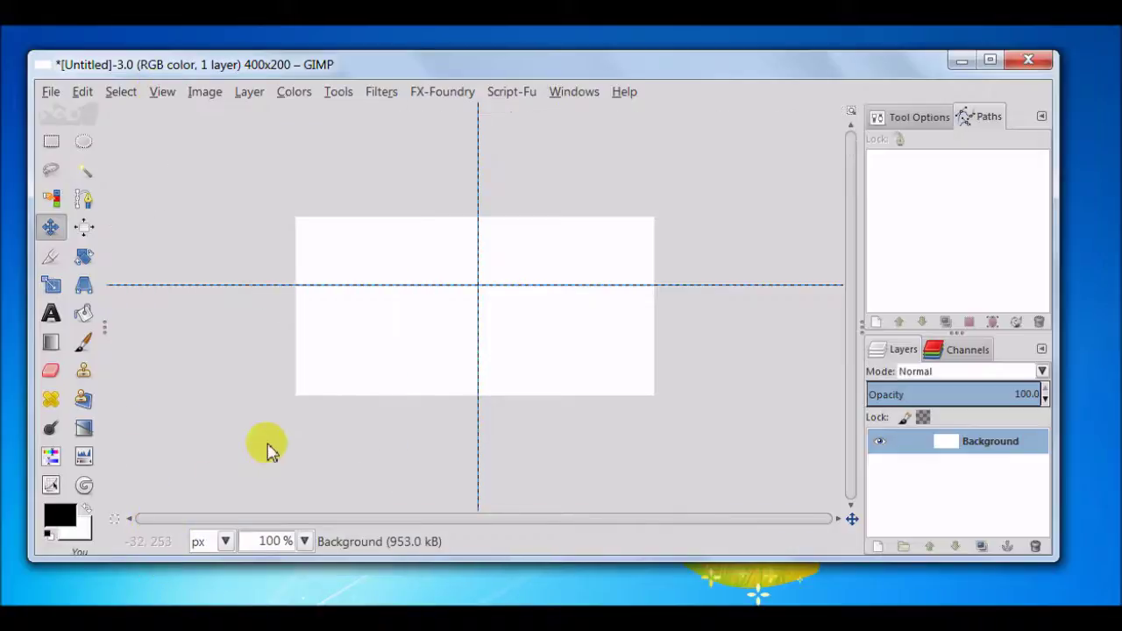
pyautogui.click(163, 93)
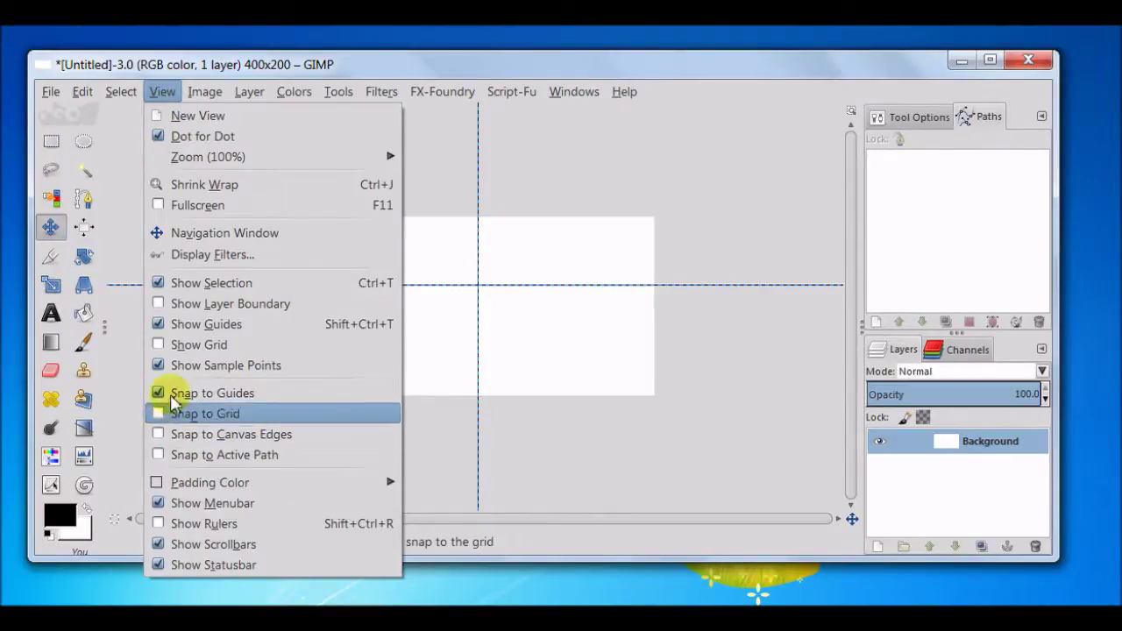
pyautogui.click(161, 323)
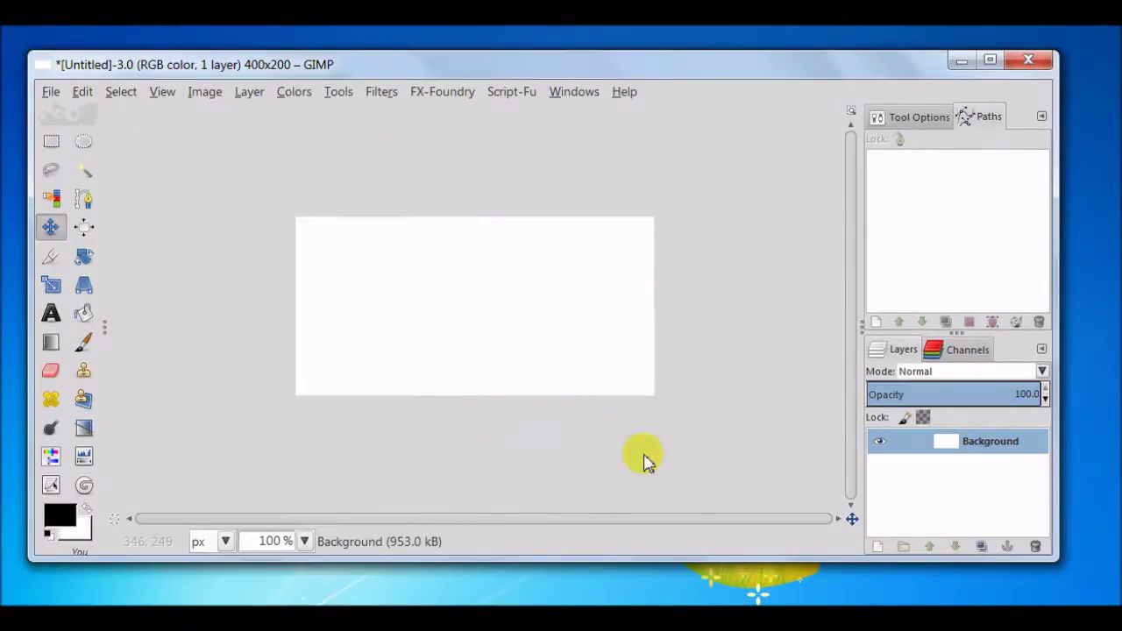
pyautogui.click(1038, 67)
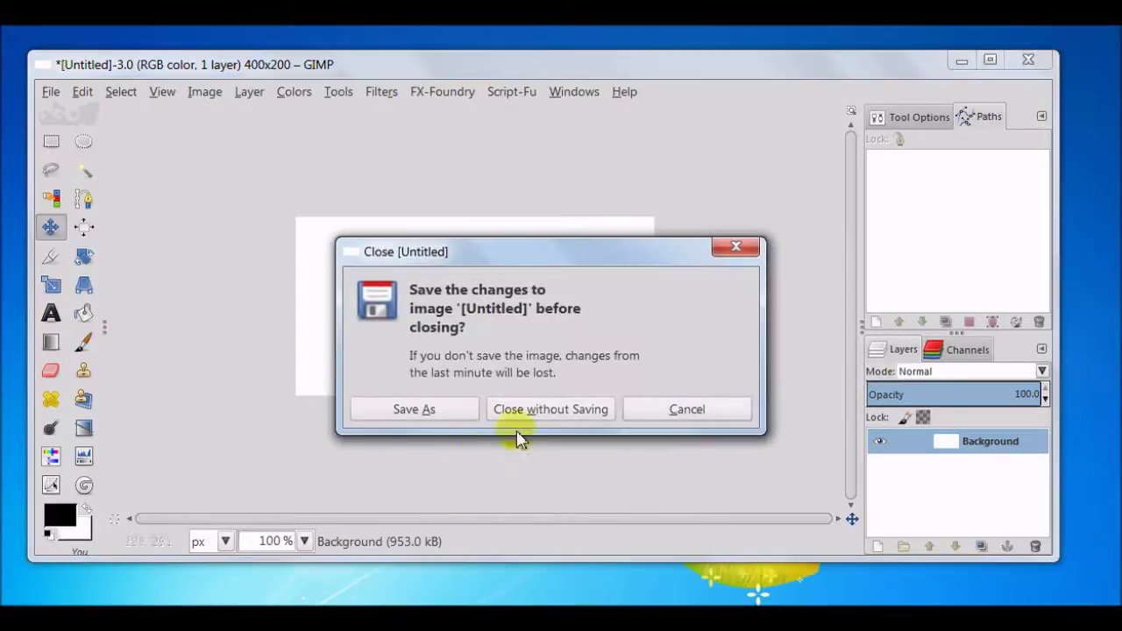
# Step: Discard the untitled image without saving and open AE.jpg
pyautogui.click(539, 408)
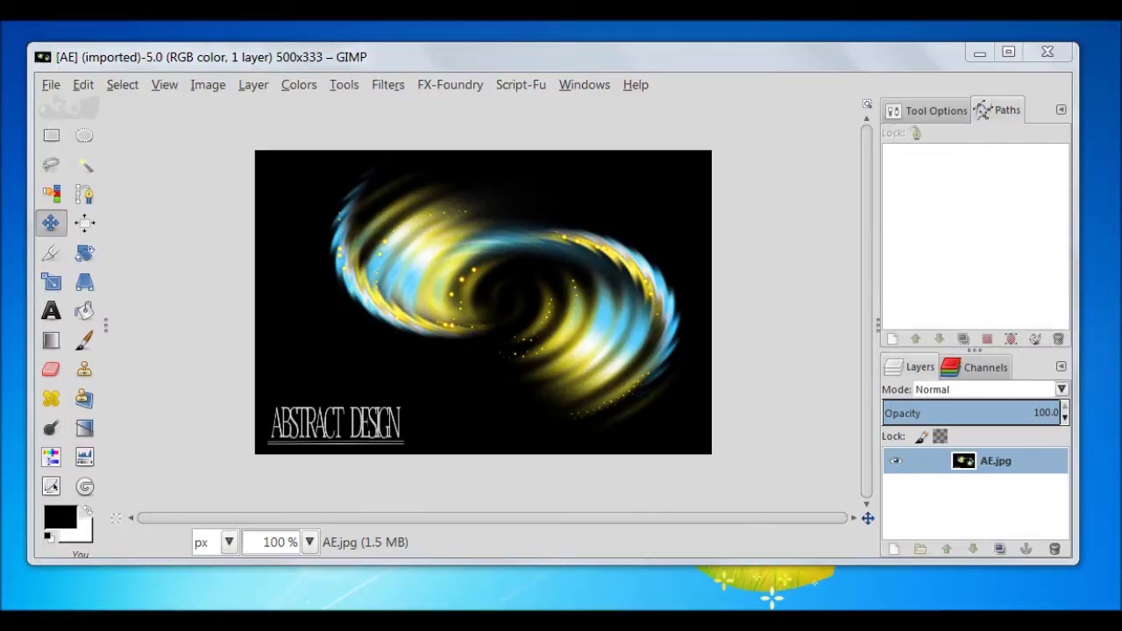
pyautogui.click(50, 85)
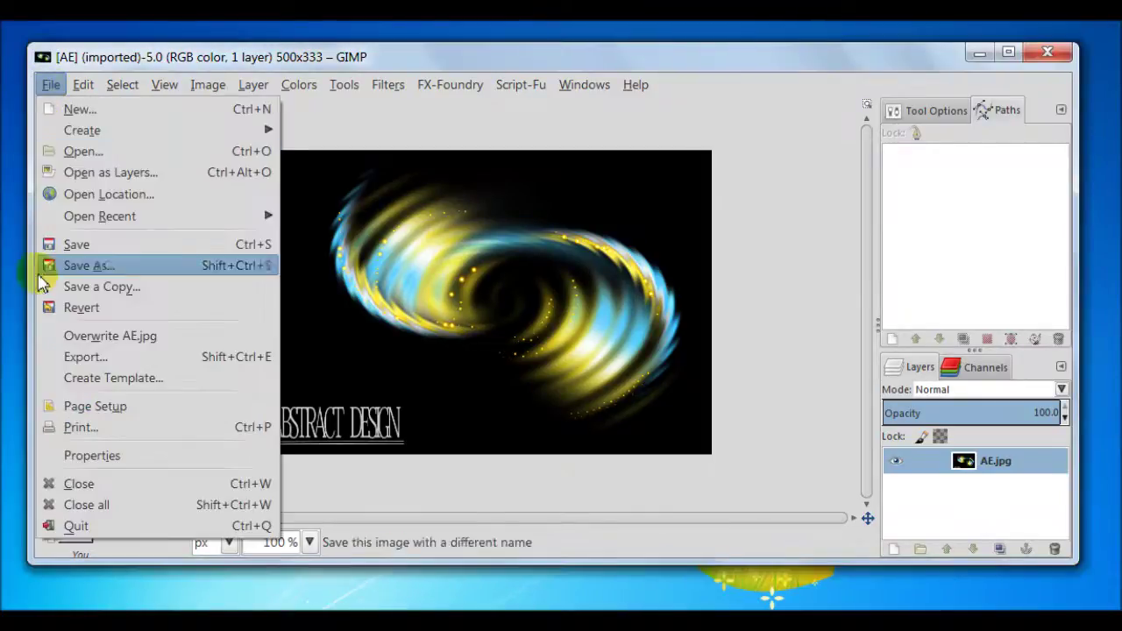
# Step: Export the image as a PNG named Gimp-splash into Pictures/New, confirming the PNG settings
pyautogui.click(165, 357)
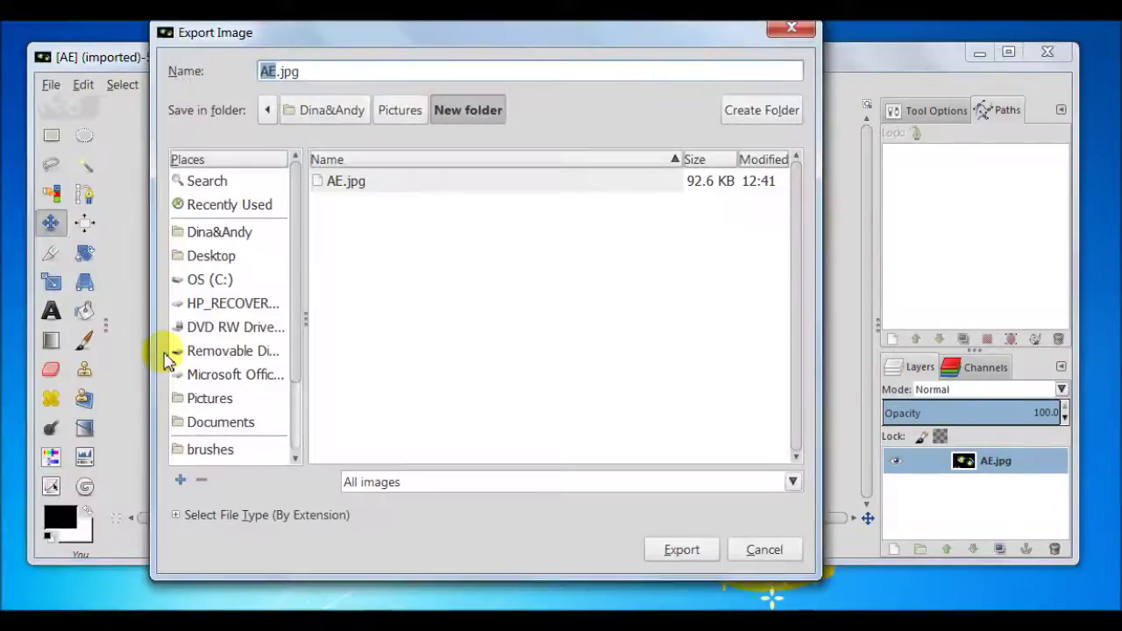
pyautogui.click(301, 69)
pyautogui.tripleClick(300, 69)
pyautogui.press('BackSpace')
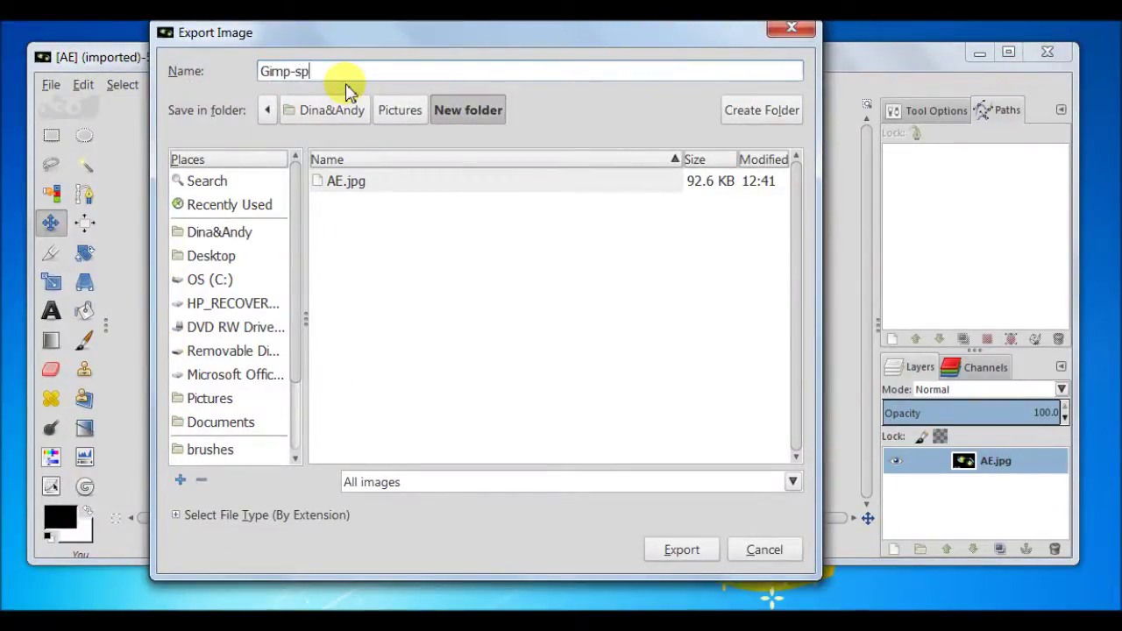
pyautogui.click(175, 514)
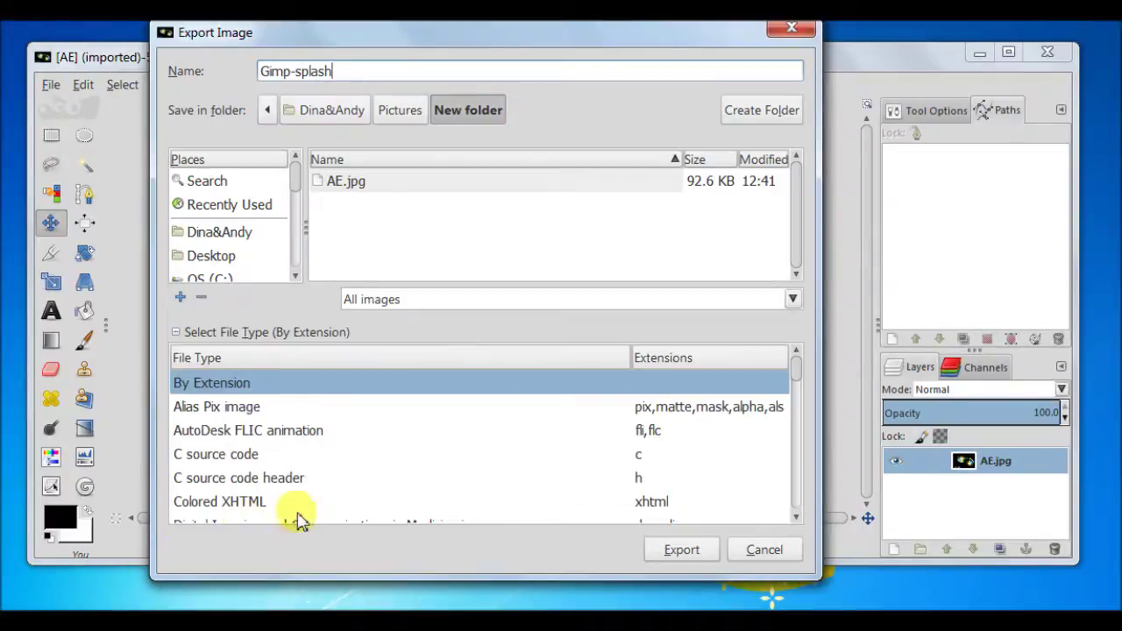
pyautogui.scroll(-1, 399, 455)
pyautogui.scroll(-7, 398, 456)
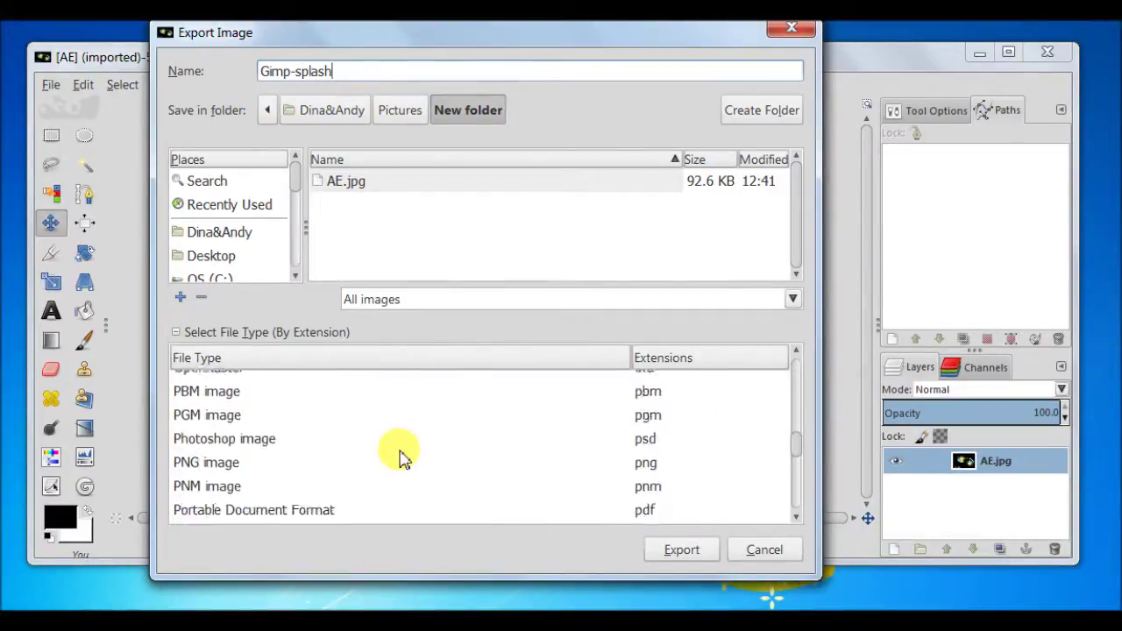
pyautogui.click(214, 408)
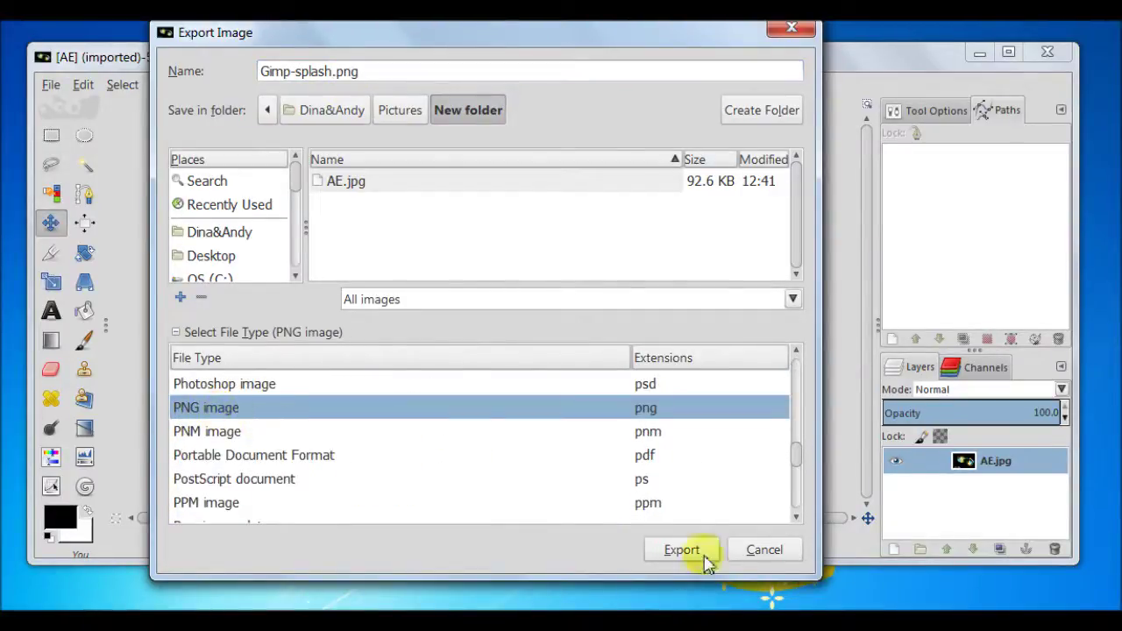
pyautogui.click(692, 550)
pyautogui.click(226, 433)
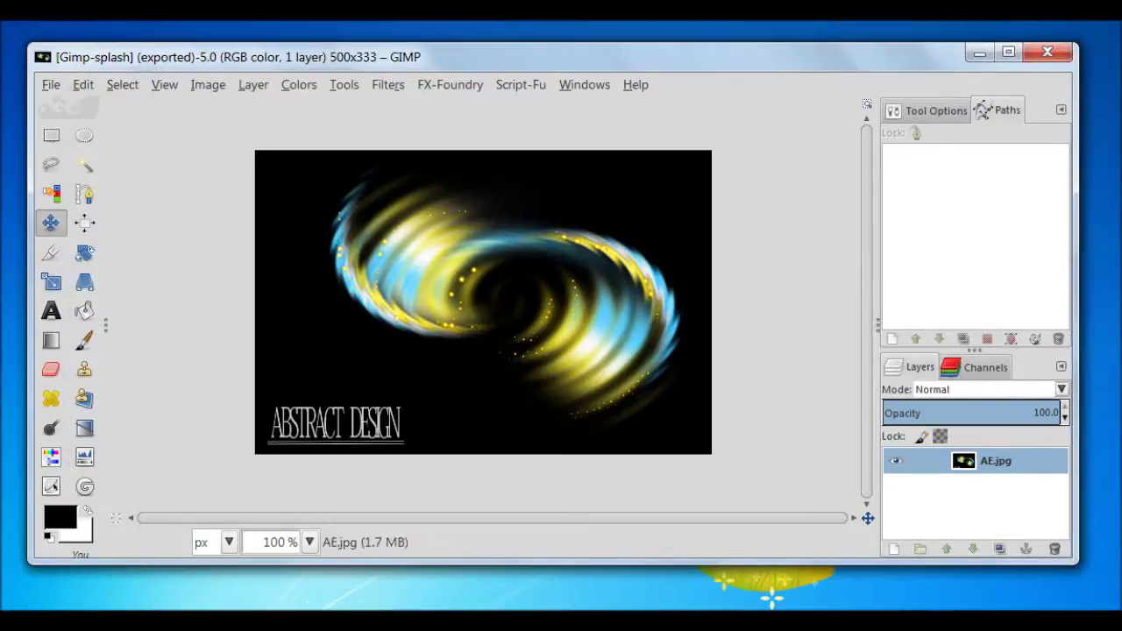
# Step: Open the OS (C:) drive from the Start menu's Computer view
pyautogui.hotkey('alt', 'Tab')
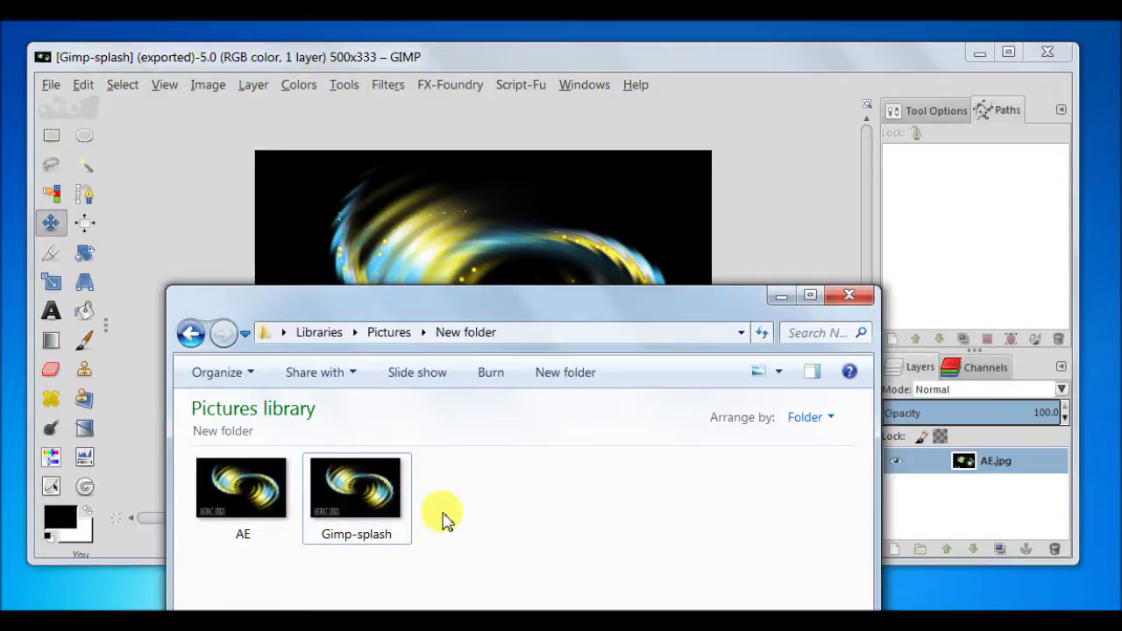
pyautogui.press('super')
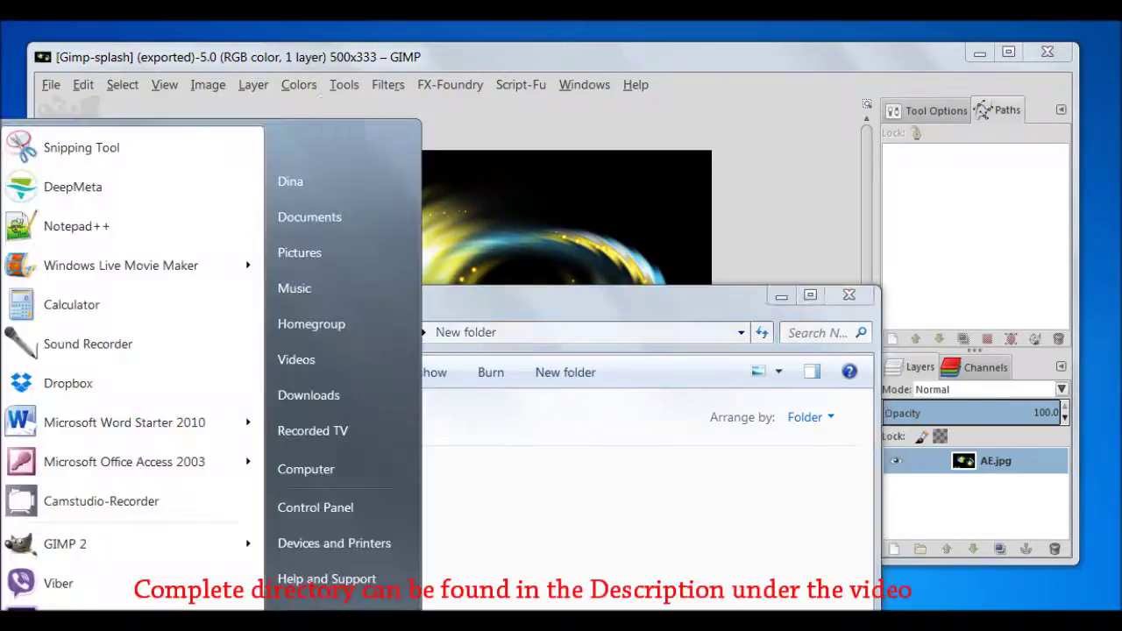
pyautogui.click(404, 474)
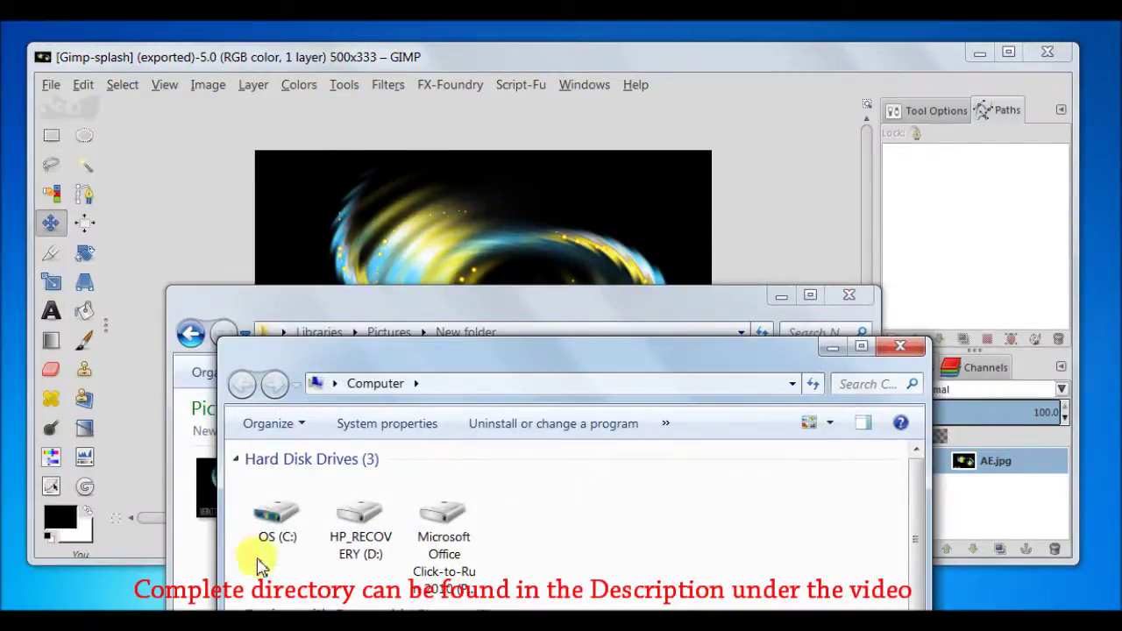
pyautogui.click(288, 522)
pyautogui.moveTo(396, 360); pyautogui.dragTo(329, 107)
pyautogui.doubleClick(203, 258)
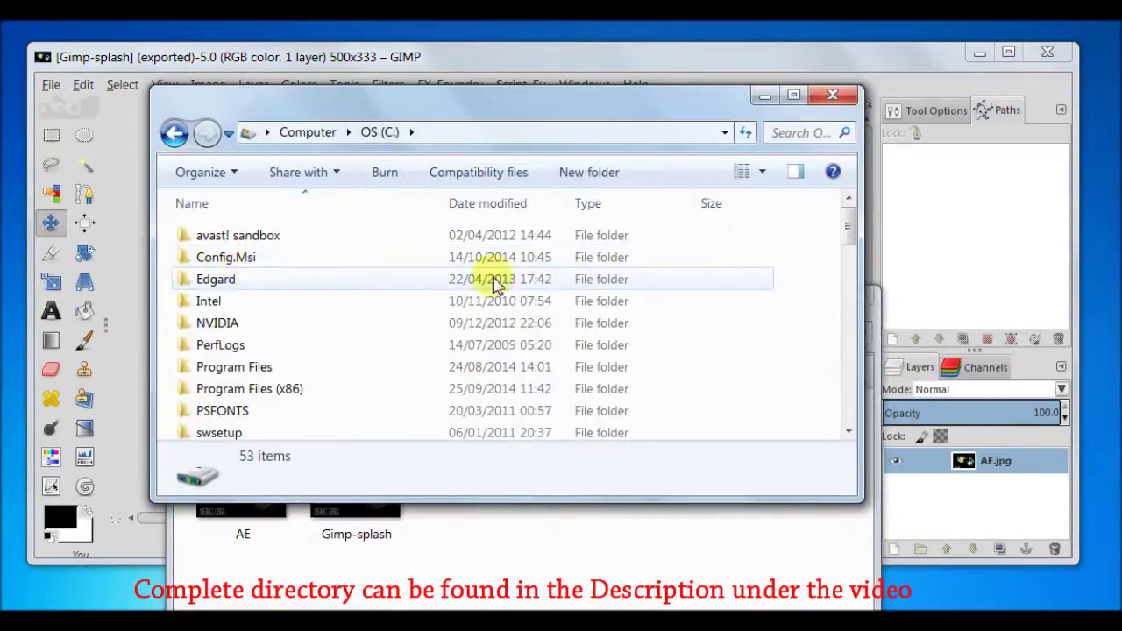
# Step: Browse through Program Files > GIMP 2 > share > gimp > 2.0 to the images folder
pyautogui.doubleClick(290, 368)
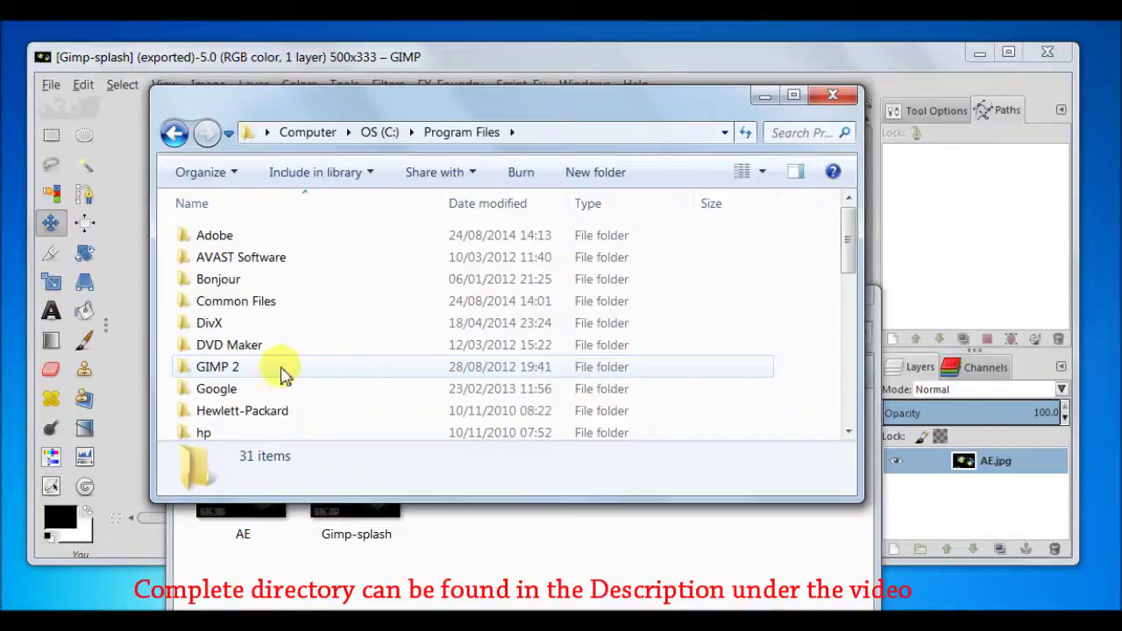
pyautogui.doubleClick(302, 369)
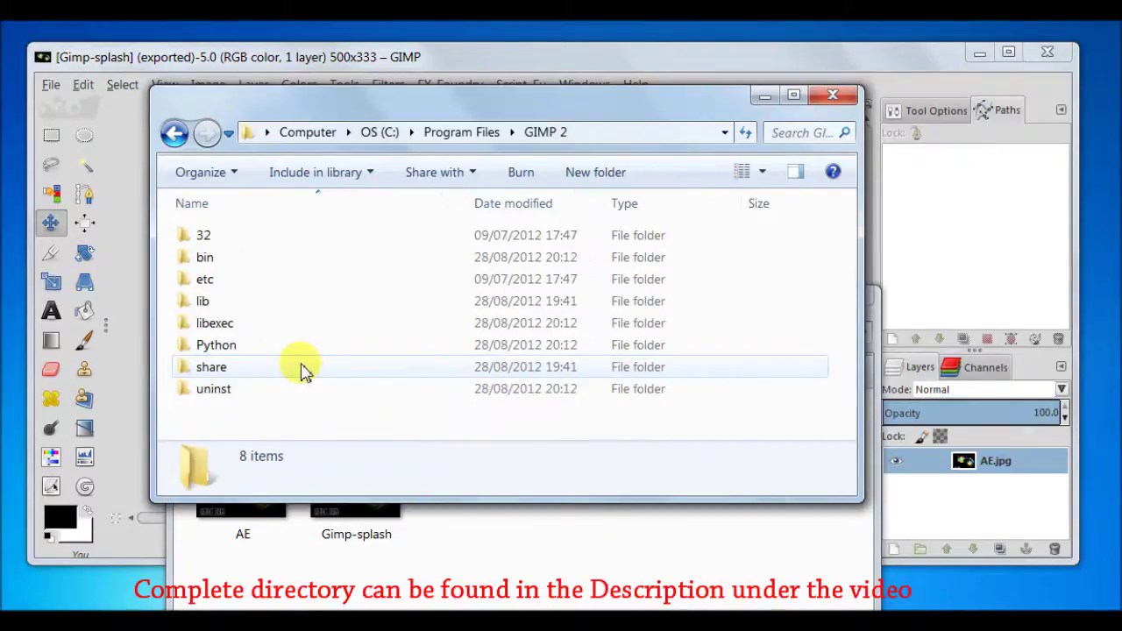
pyautogui.doubleClick(248, 375)
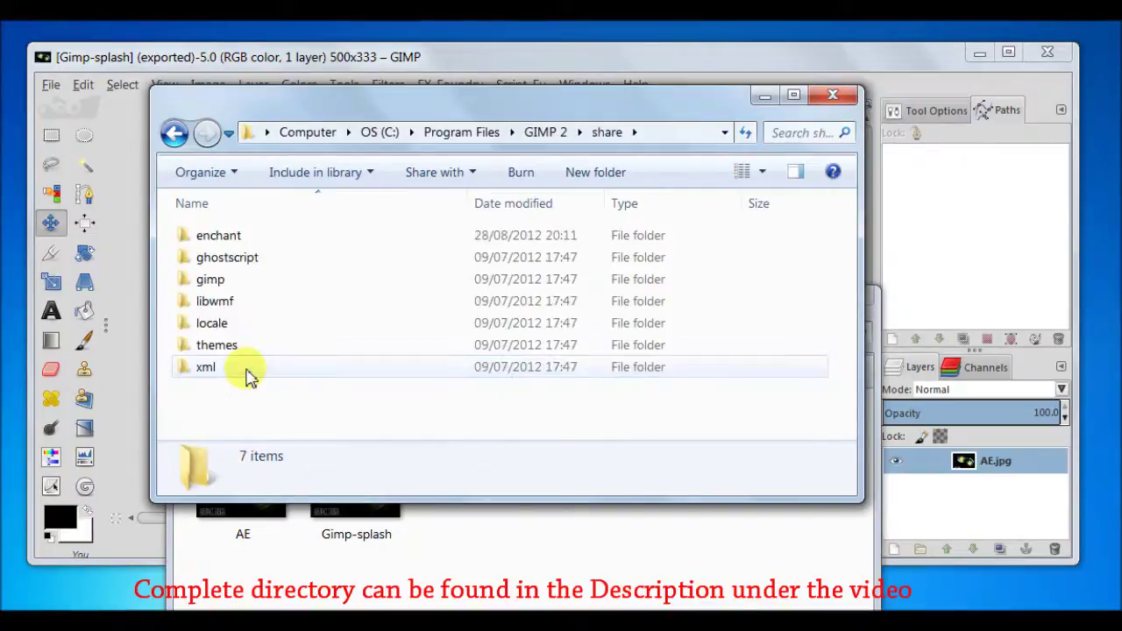
pyautogui.doubleClick(215, 282)
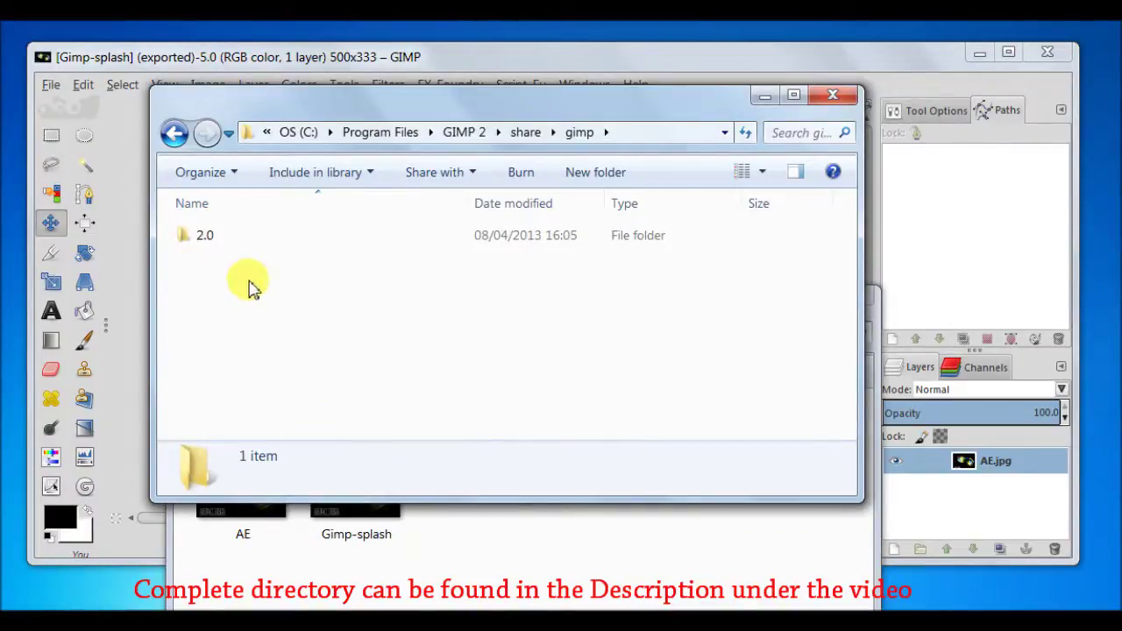
pyautogui.doubleClick(248, 238)
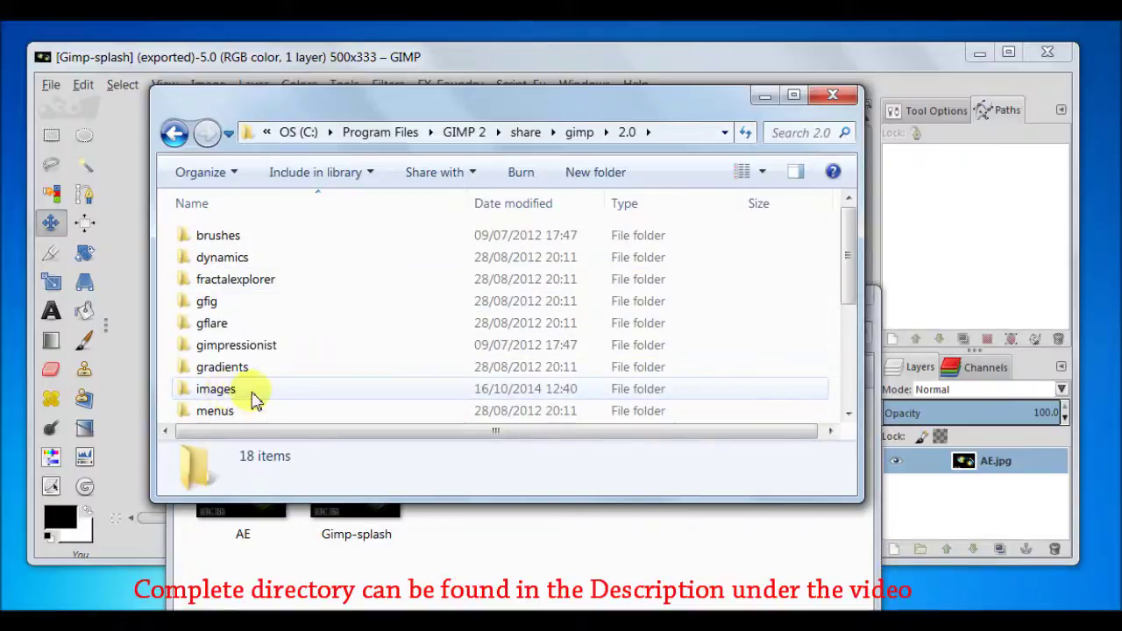
pyautogui.doubleClick(320, 389)
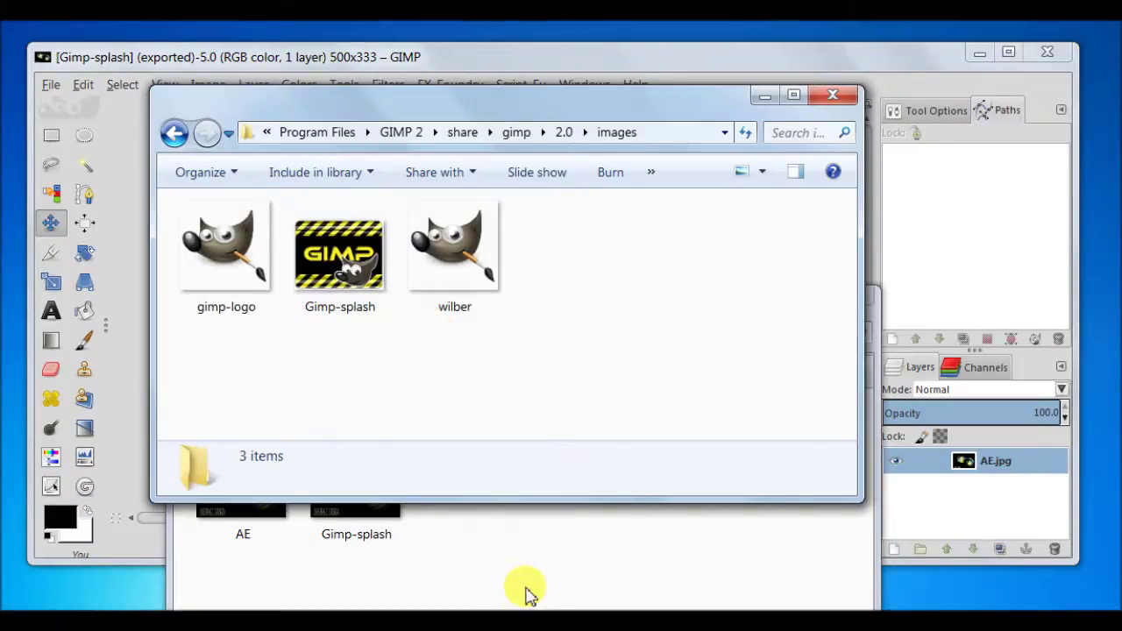
# Step: Rename GIMP's original Gimp-splash file to Gimp, granting permission
pyautogui.click(552, 578)
pyautogui.moveTo(512, 316); pyautogui.dragTo(829, 147)
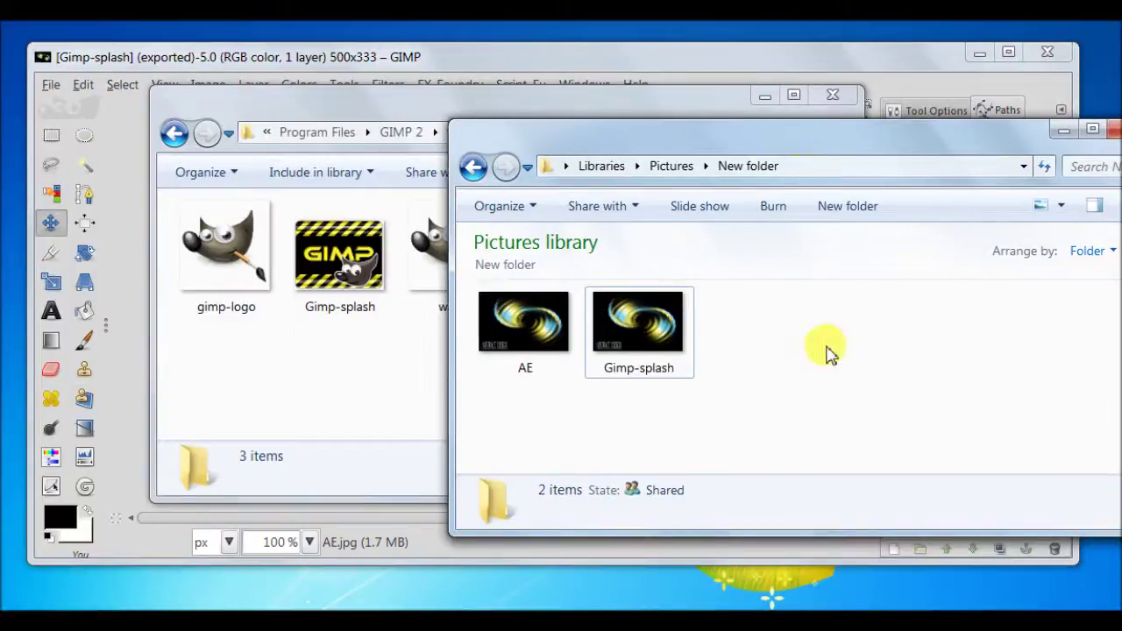
pyautogui.click(342, 351)
pyautogui.click(340, 256)
pyautogui.rightClick(339, 254)
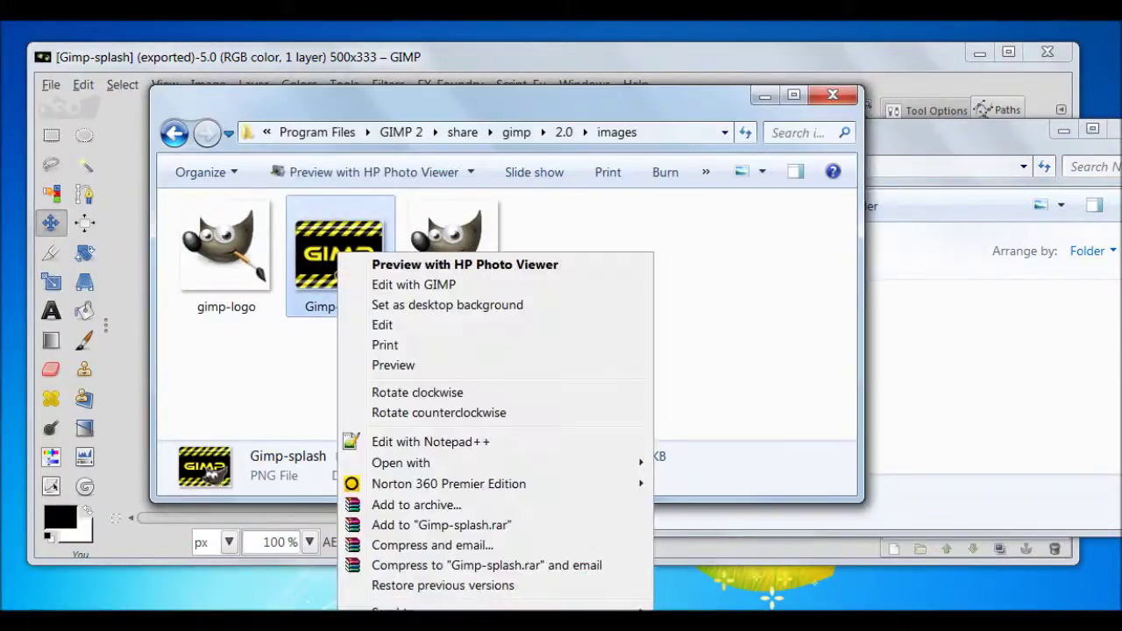
pyautogui.click(439, 617)
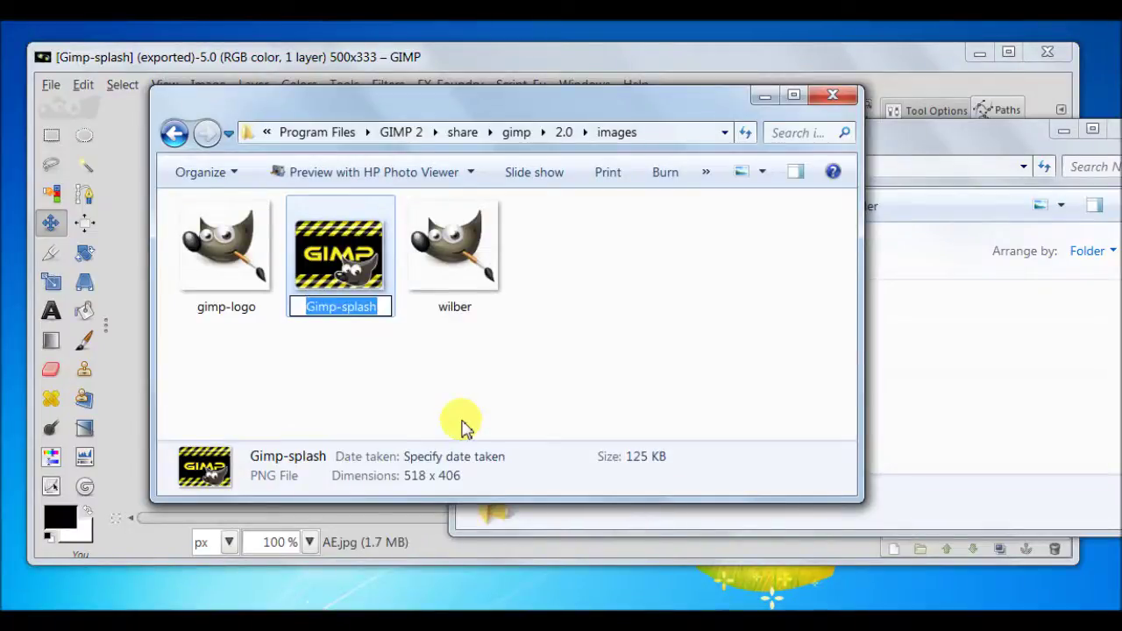
pyautogui.click(384, 305)
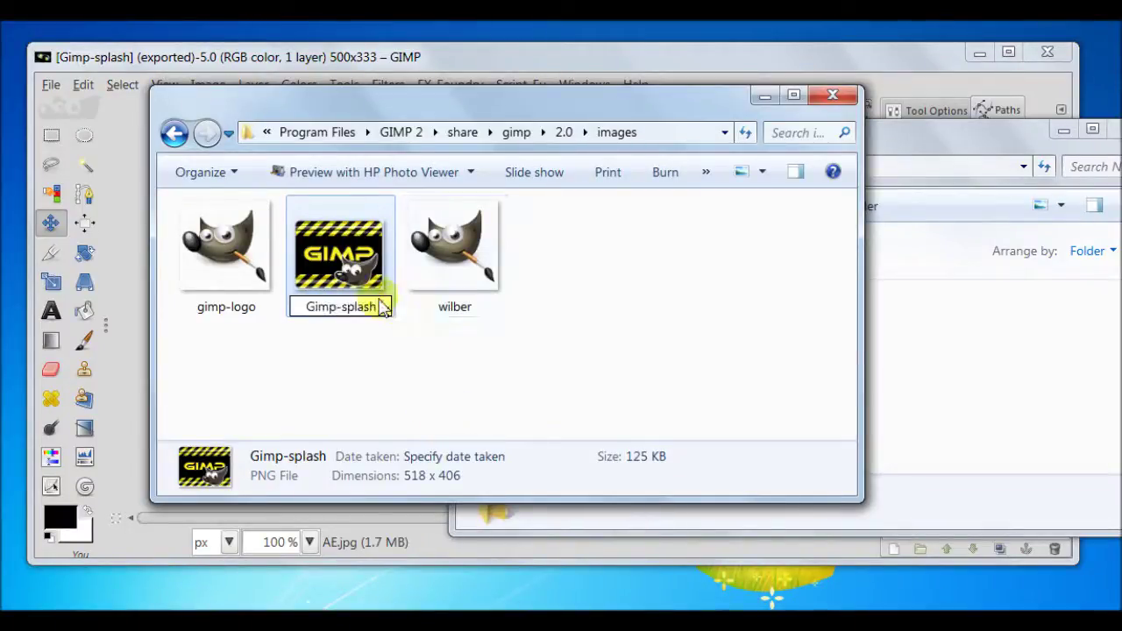
pyautogui.press('BackSpace')
pyautogui.press('BackSpace')
pyautogui.press('BackSpace')
pyautogui.press('BackSpace')
pyautogui.press('BackSpace')
pyautogui.press('BackSpace')
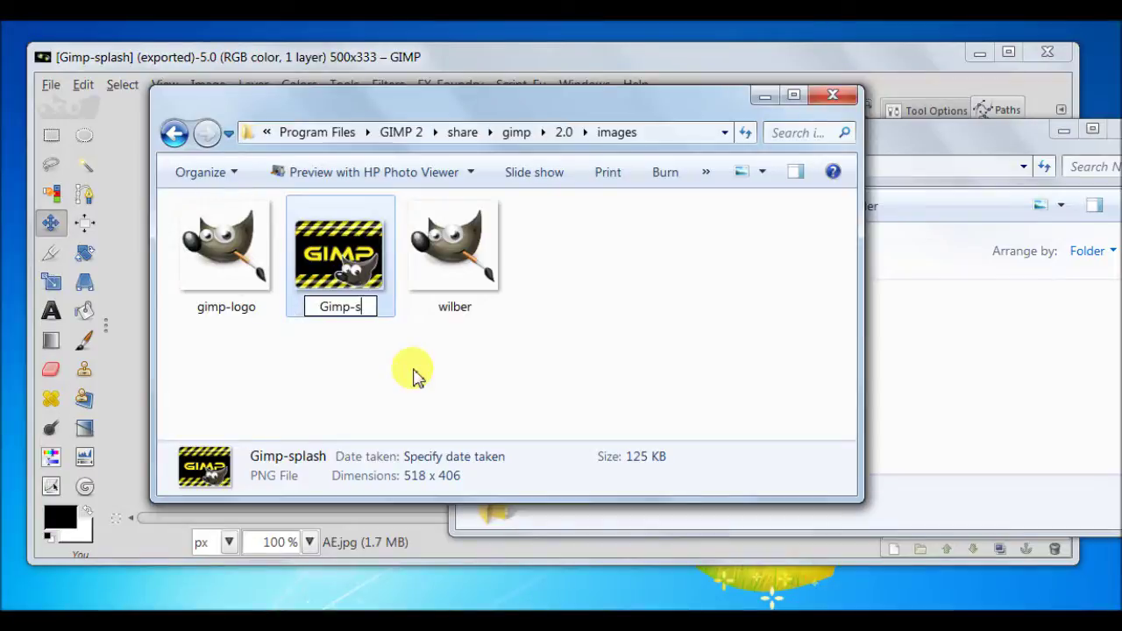
pyautogui.press('BackSpace')
pyautogui.press('Return')
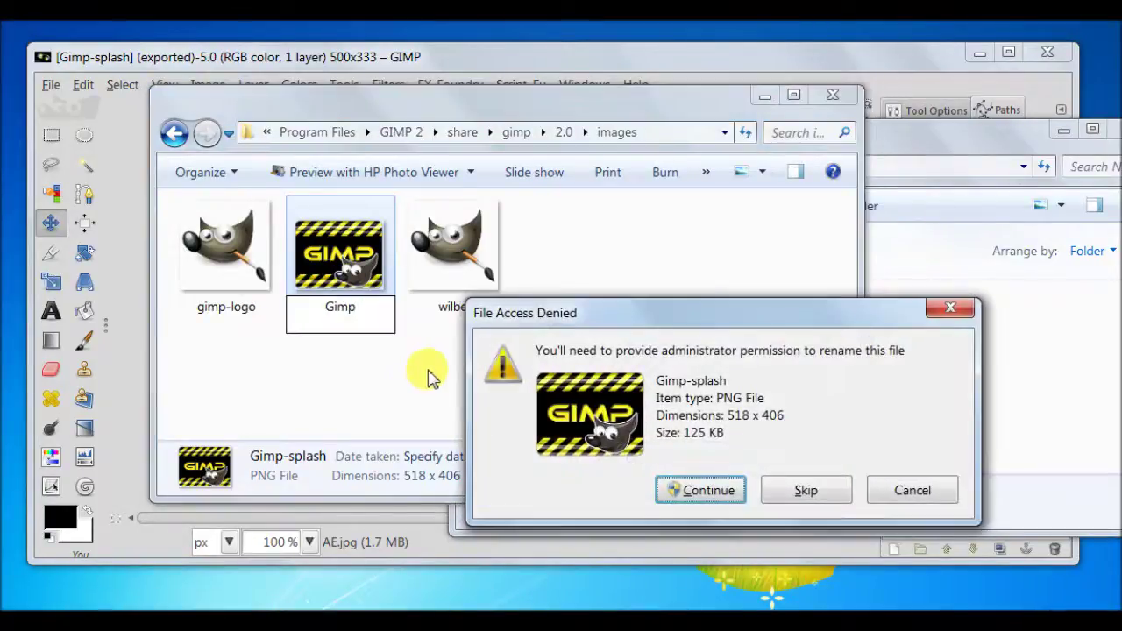
pyautogui.click(723, 491)
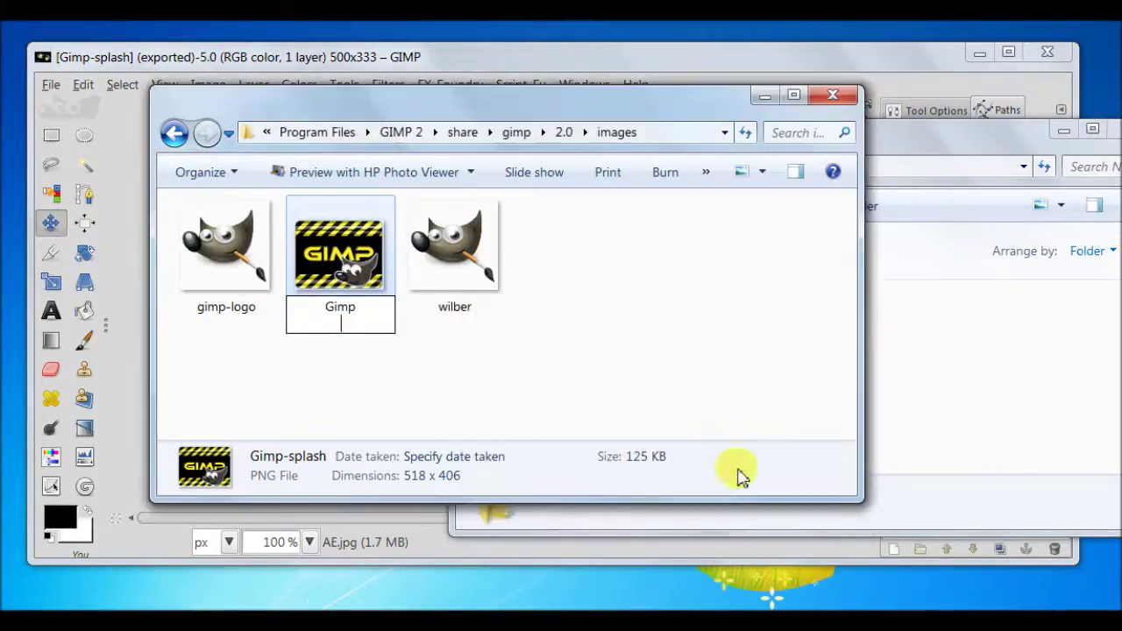
# Step: Move the new Gimp-splash image from Pictures into GIMP's images folder, granting permission
pyautogui.click(997, 351)
pyautogui.moveTo(631, 357); pyautogui.dragTo(307, 416)
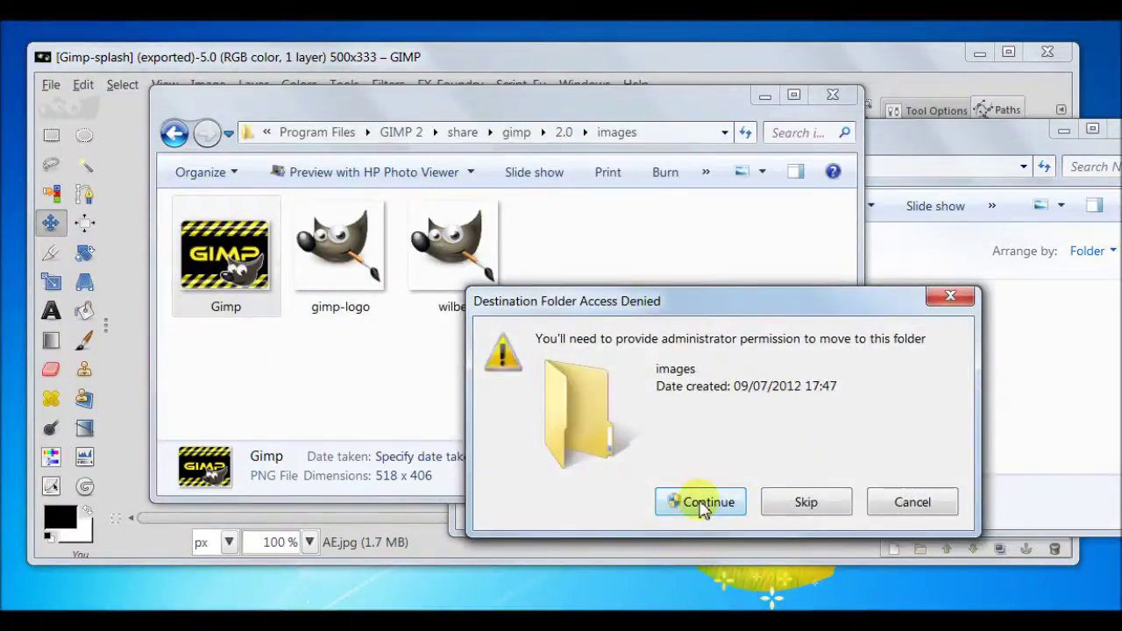
pyautogui.click(706, 499)
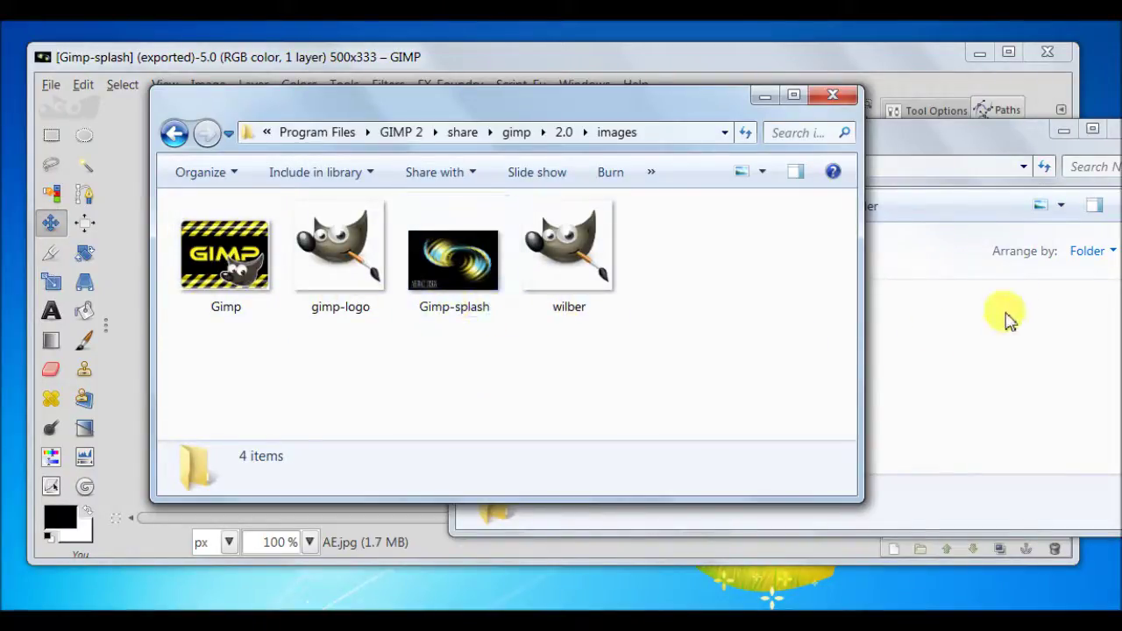
pyautogui.click(763, 95)
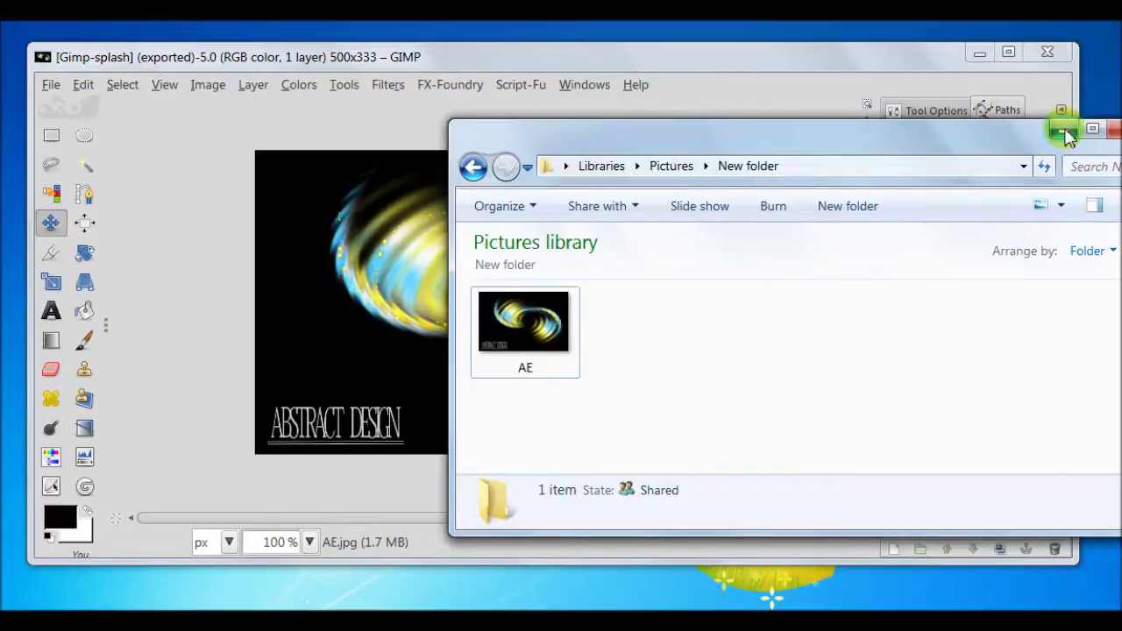
# Step: Close GIMP and relaunch GIMP 2 from the Start menu to see the swirl splash
pyautogui.click(1064, 130)
pyautogui.click(1045, 54)
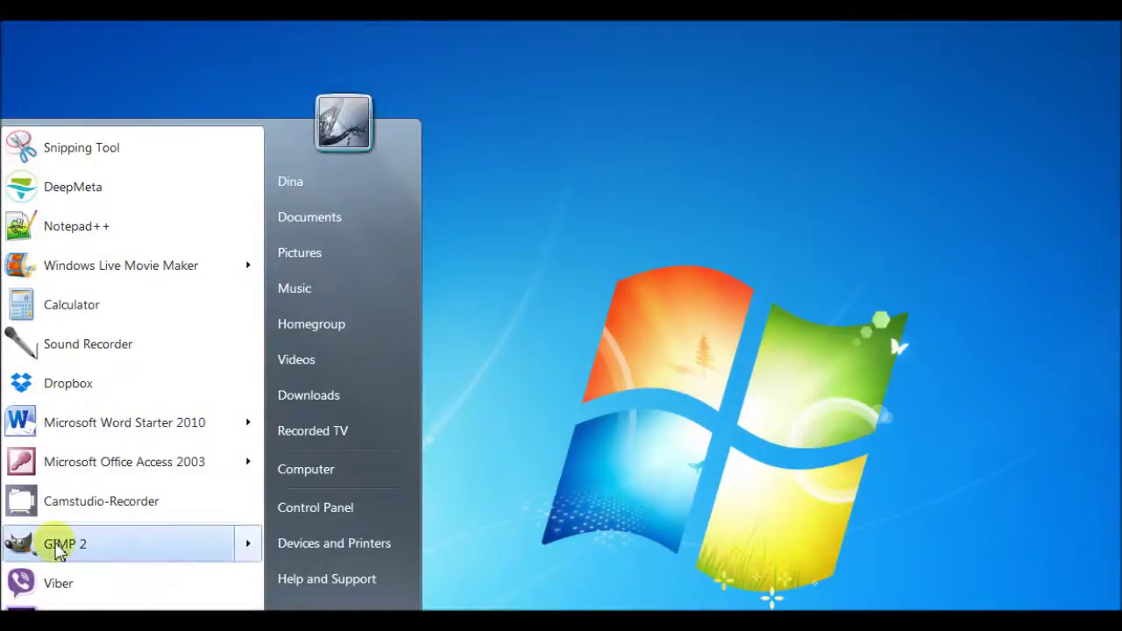
pyautogui.moveTo(56, 544)
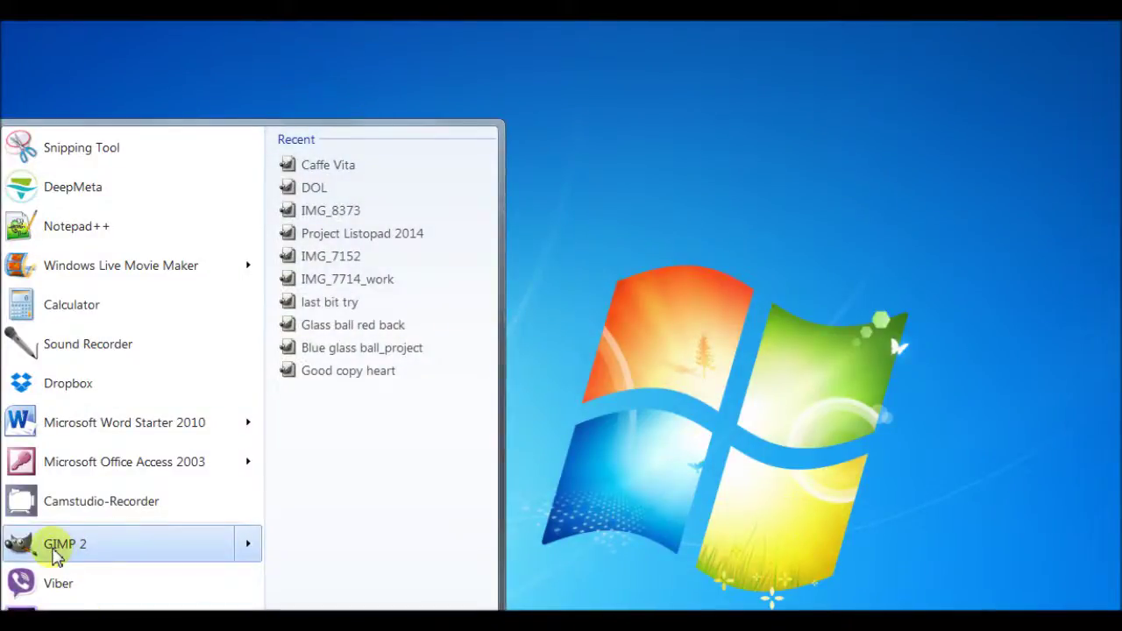
pyautogui.click(40, 545)
pyautogui.moveTo(699, 272); pyautogui.dragTo(520, 125)
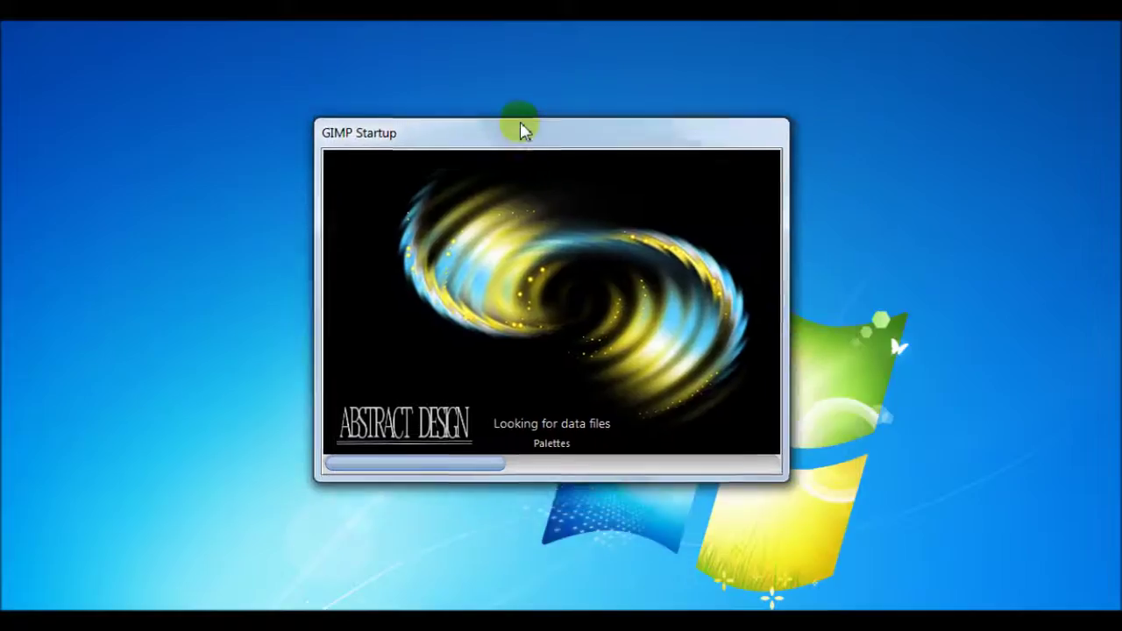